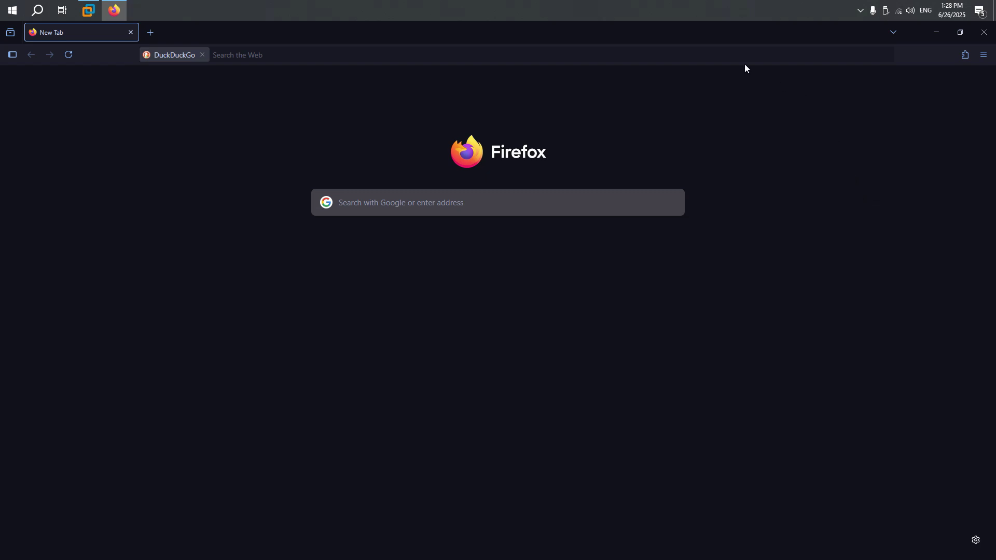
Search the web for 'NIX OS' from the Firefox address bar.
left_click(683, 60)
type("NIX OS")
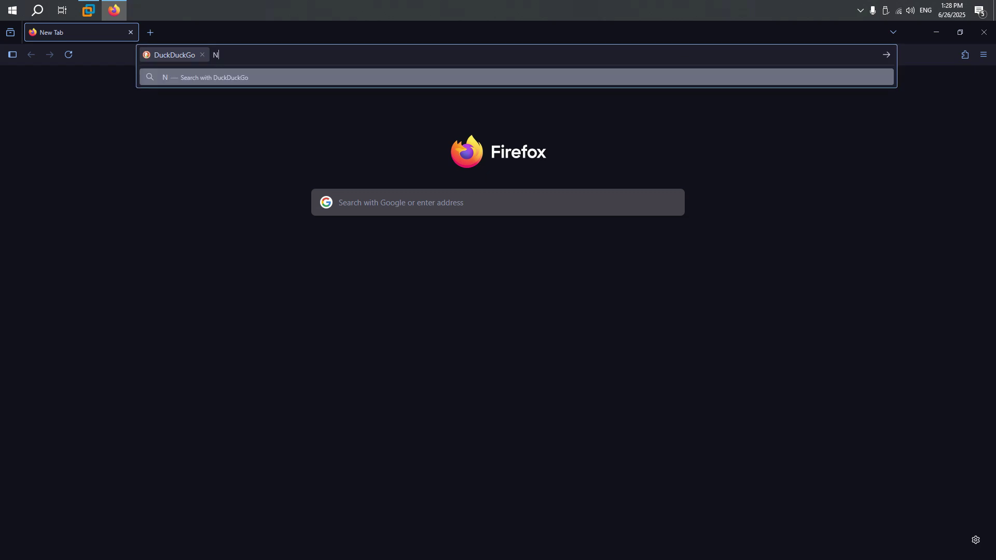
key("Return")
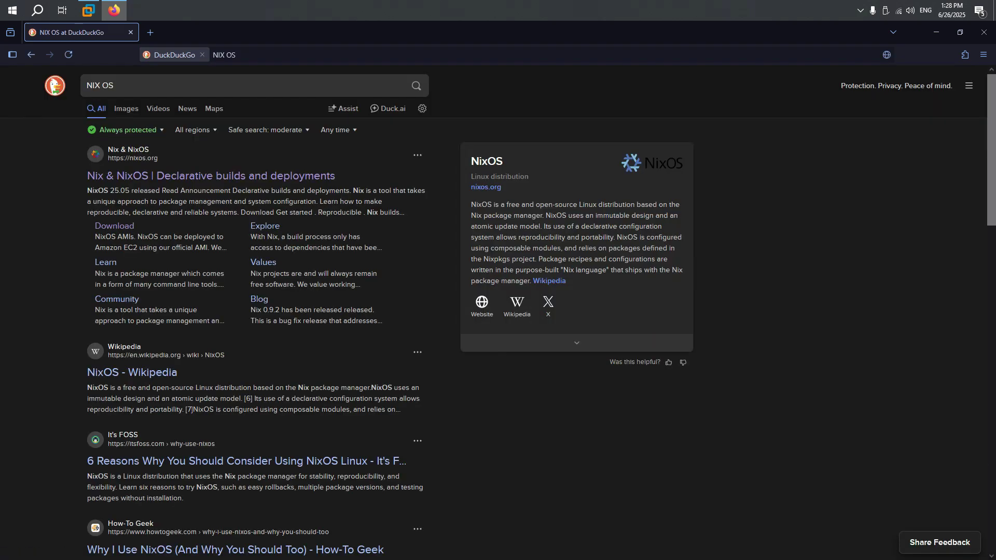
Open the official nixos.org result and look over the page.
left_click(235, 179)
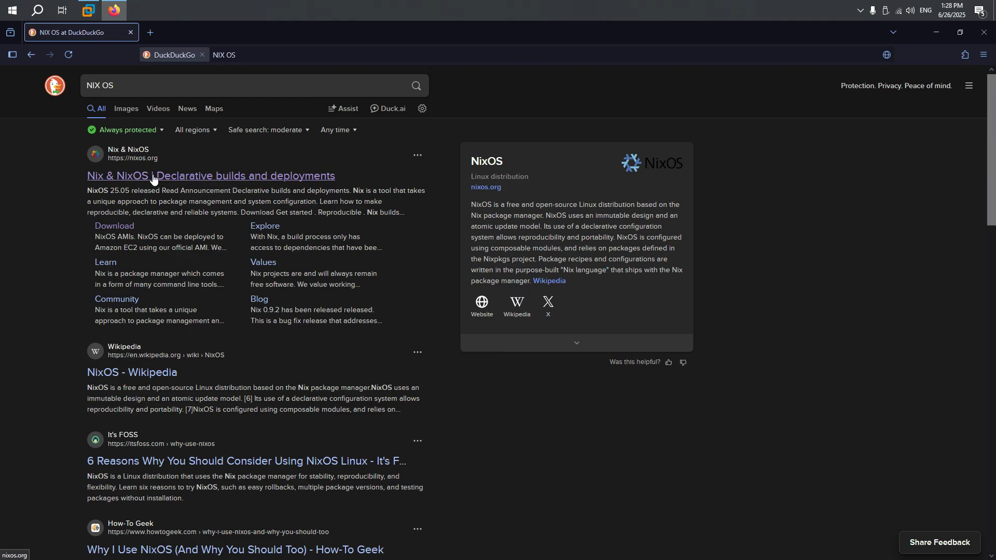
scroll(844, 322, "down", 3)
scroll(841, 327, "down", 1)
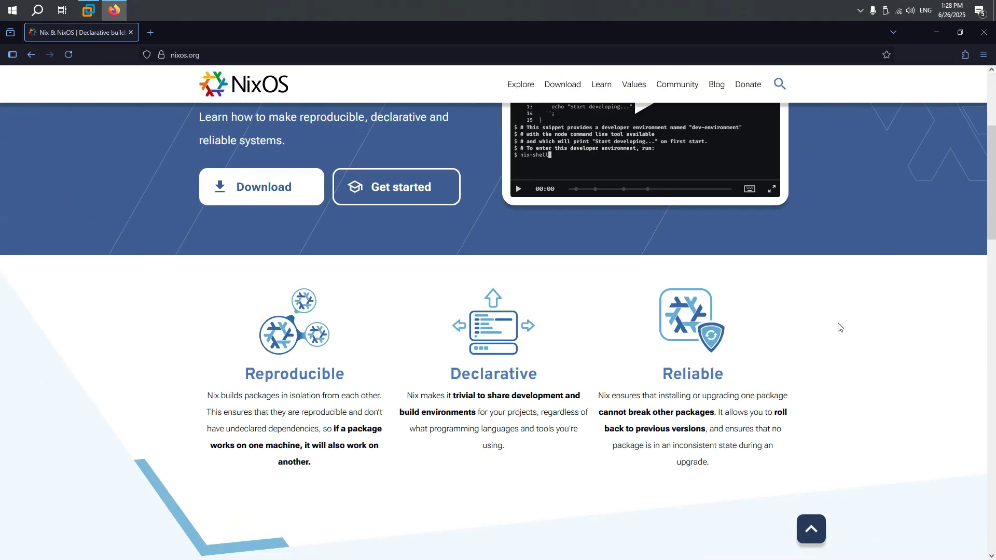
scroll(839, 324, "up", 4)
scroll(830, 322, "down", 4)
scroll(814, 319, "up", 4)
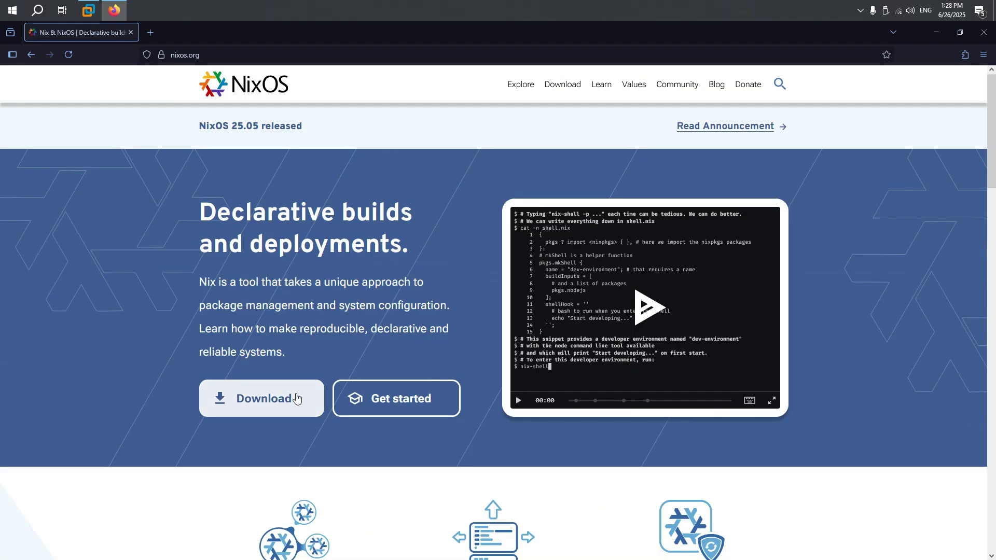
Go to the nixos.org Download page and view the macOS, Docker and More install options.
left_click(246, 399)
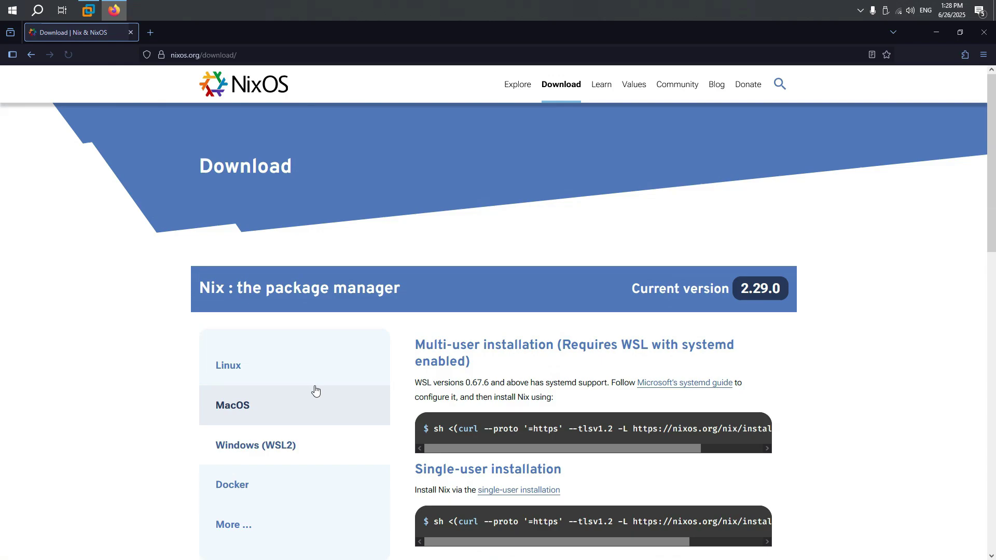
scroll(314, 390, "down", 2)
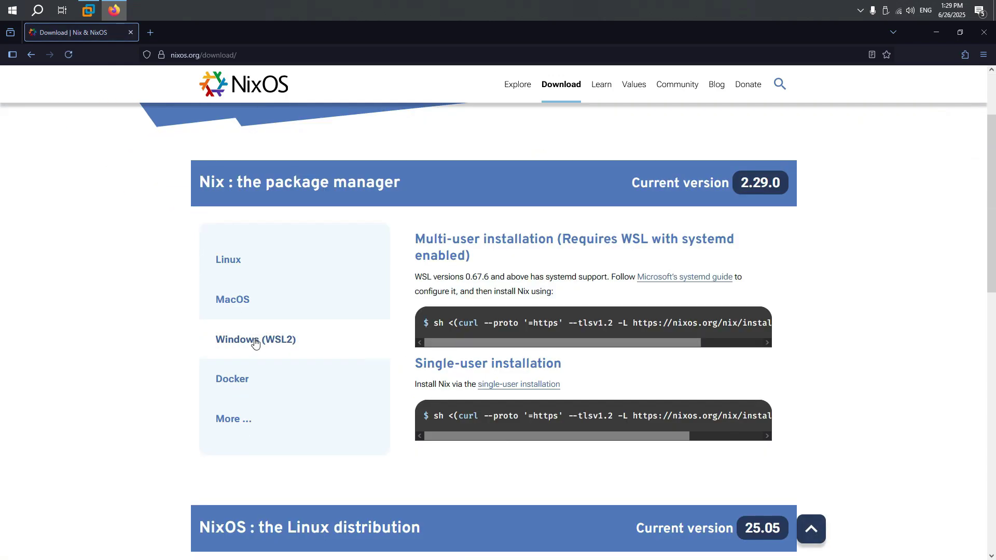
left_click(240, 299)
left_click(230, 387)
left_click(221, 421)
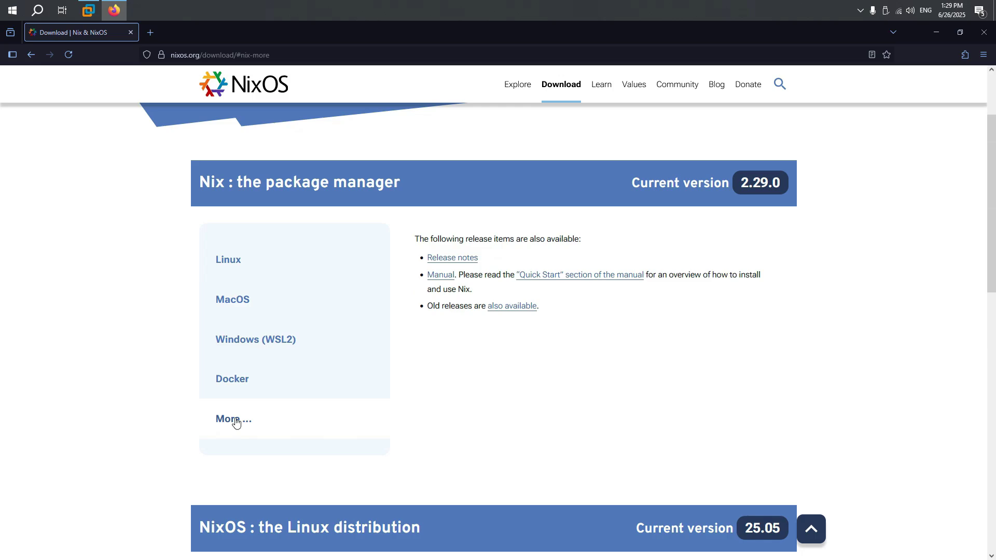
scroll(515, 322, "down", 6)
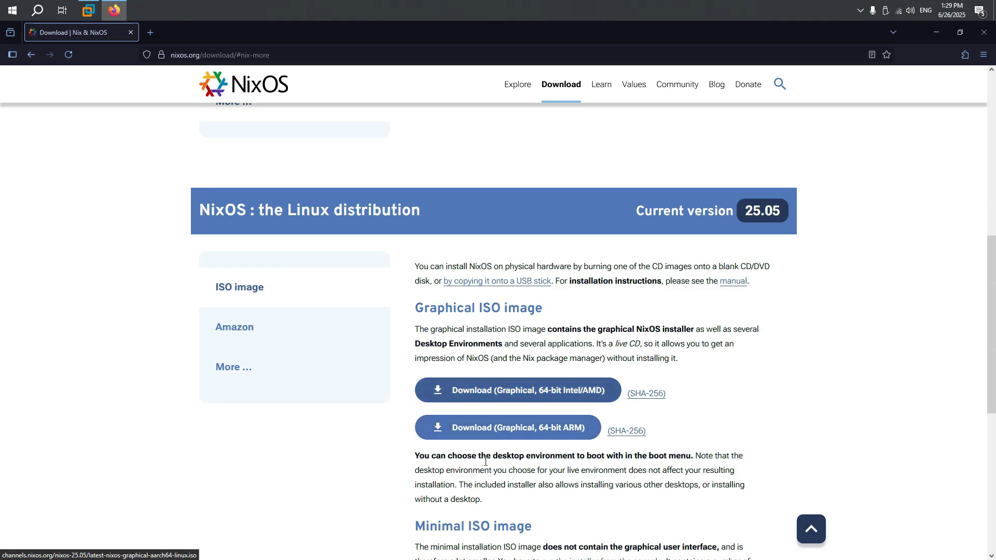
Download the 64-bit Intel/AMD graphical NixOS 25.05 ISO into E:\Downloads with Free Download Manager.
left_click(488, 395)
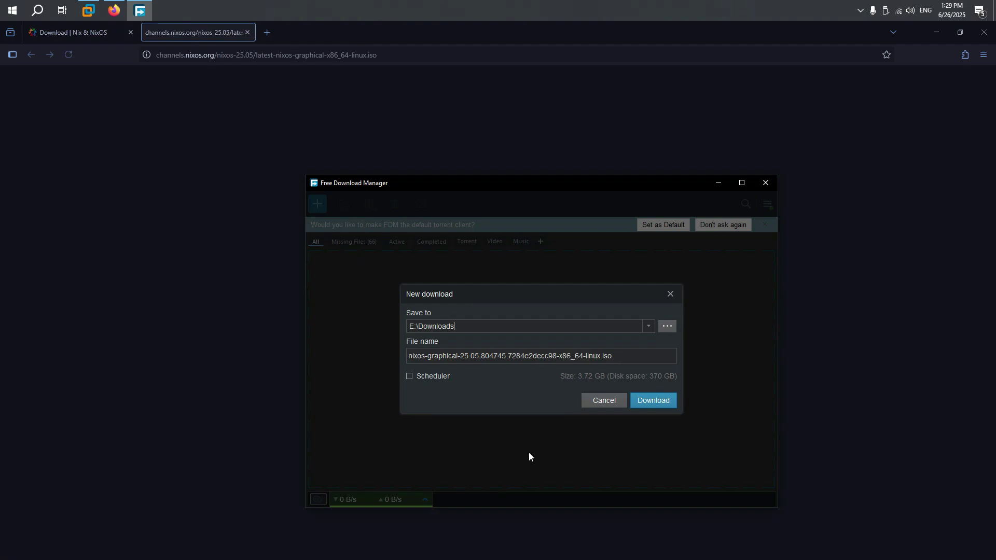
left_click(649, 404)
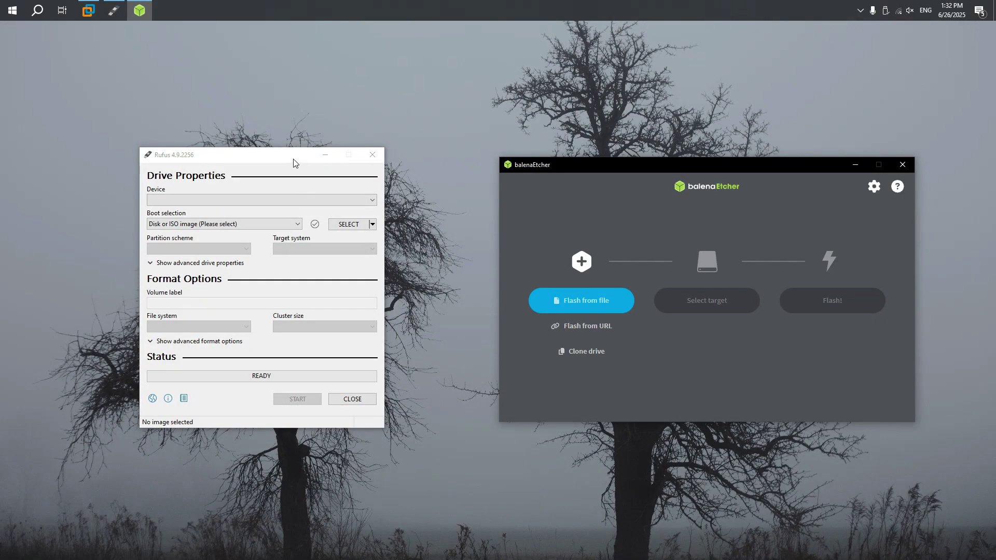
Move Rufus to the left and reposition balenaEtcher so both windows sit side by side.
left_click_drag(295, 162, 234, 163)
left_click(565, 188)
left_click_drag(558, 169, 606, 180)
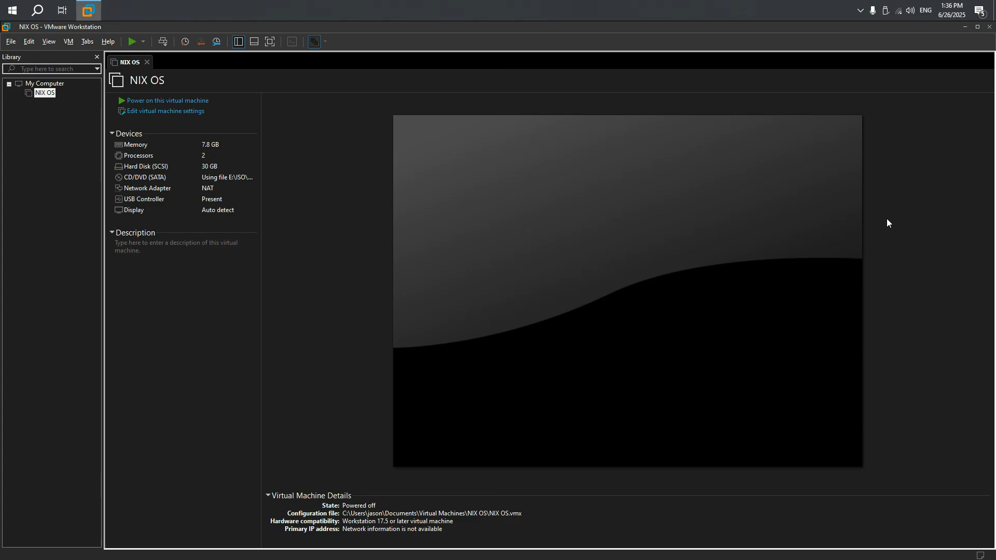
Power on the NIX OS virtual machine to reach the NixOS 25.05 boot menu.
left_click(201, 101)
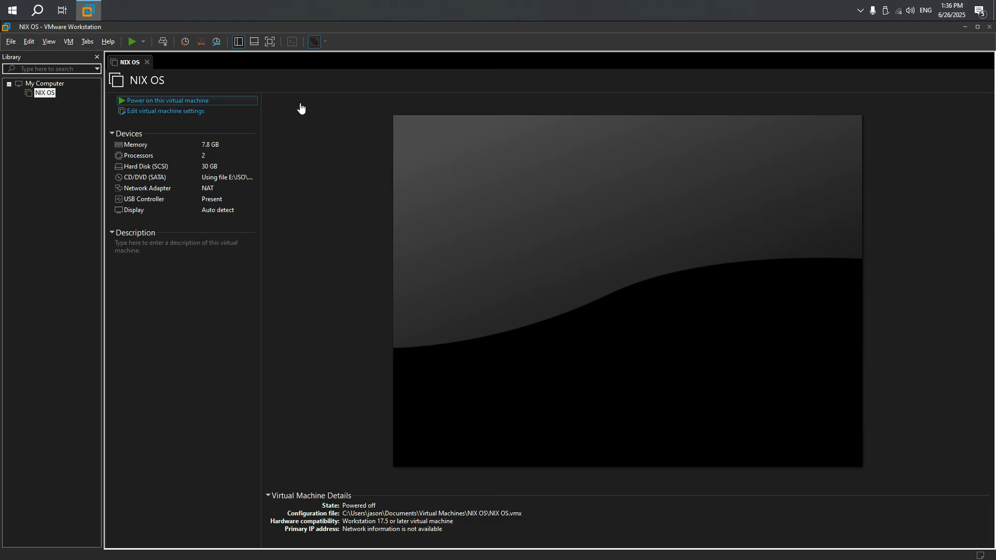
Switch the VM to full screen and boot Installer GNOME (Linux LTS) to the live desktop.
left_click(270, 42)
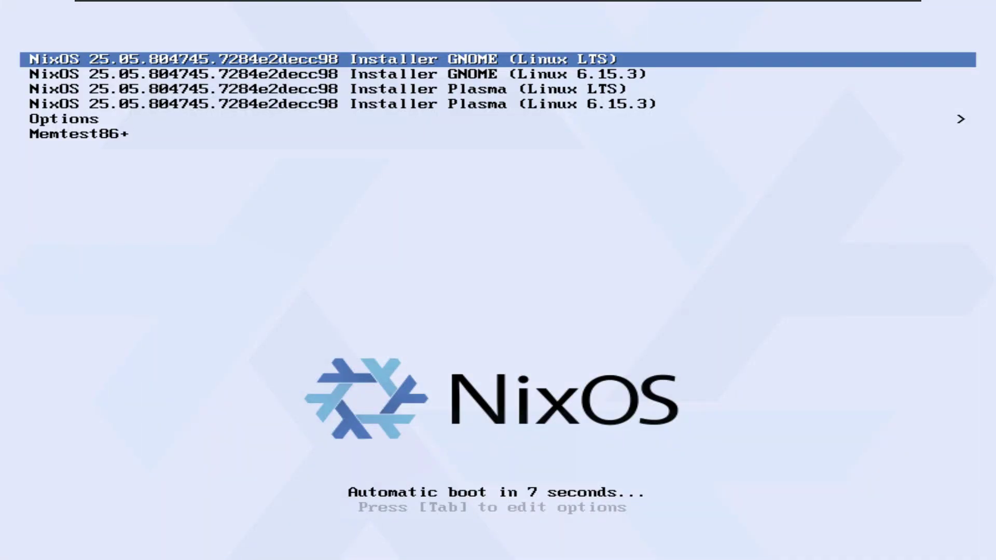
key("Return")
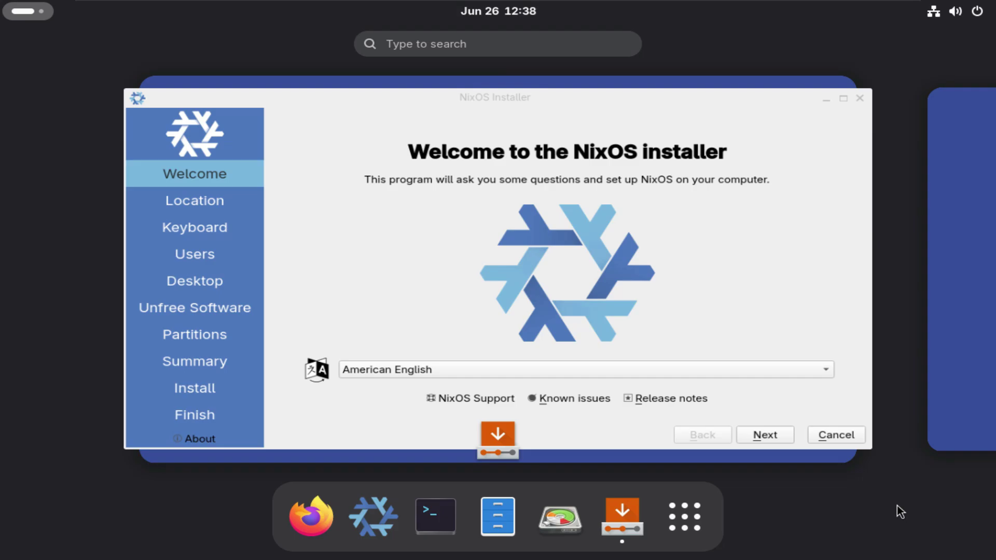
Leave the Activities overview and advance the installer from Welcome to the Location page.
mouse_move(521, 245)
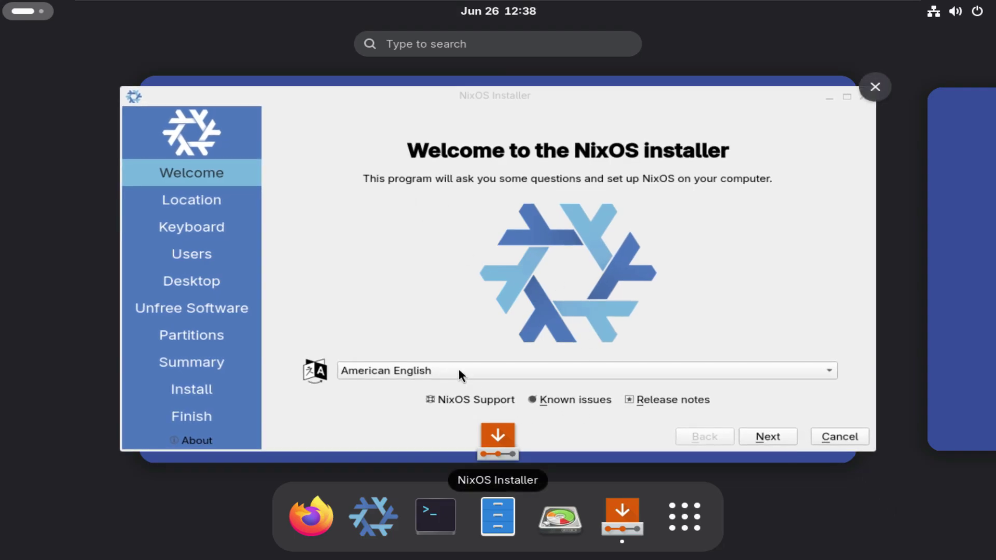
left_click(635, 370)
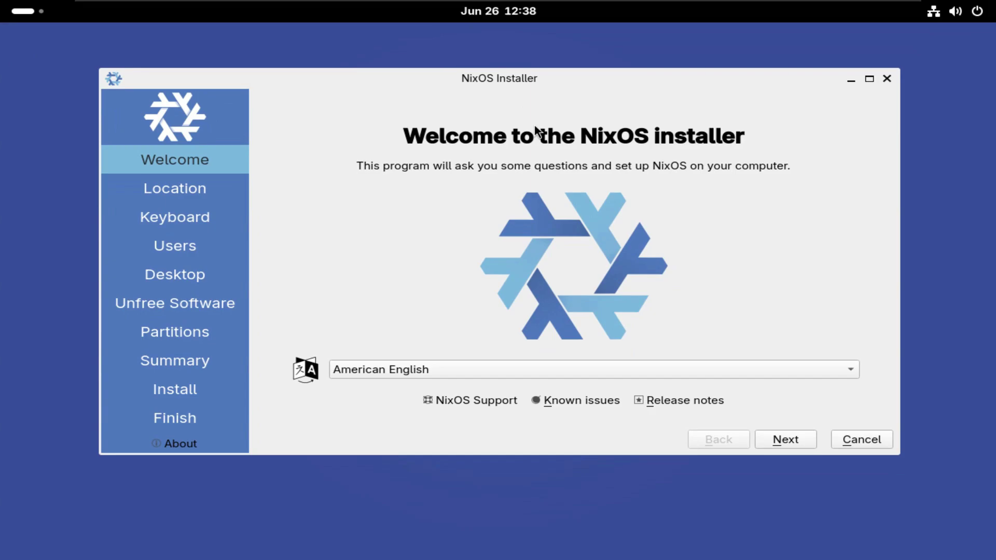
left_click(781, 438)
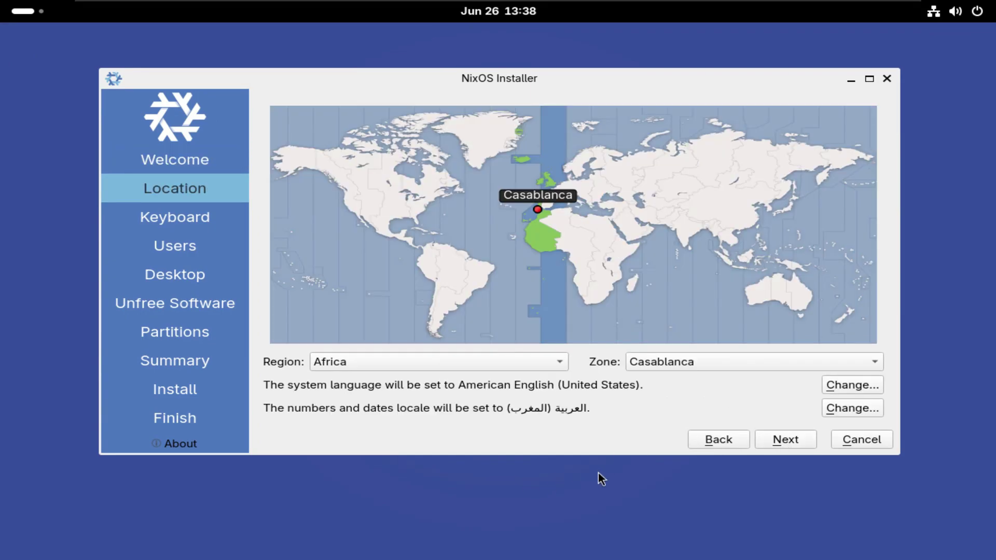
Set the timezone to Europe/Amsterdam and continue to the Keyboard page.
left_click(722, 185)
left_click(747, 192)
left_click(695, 215)
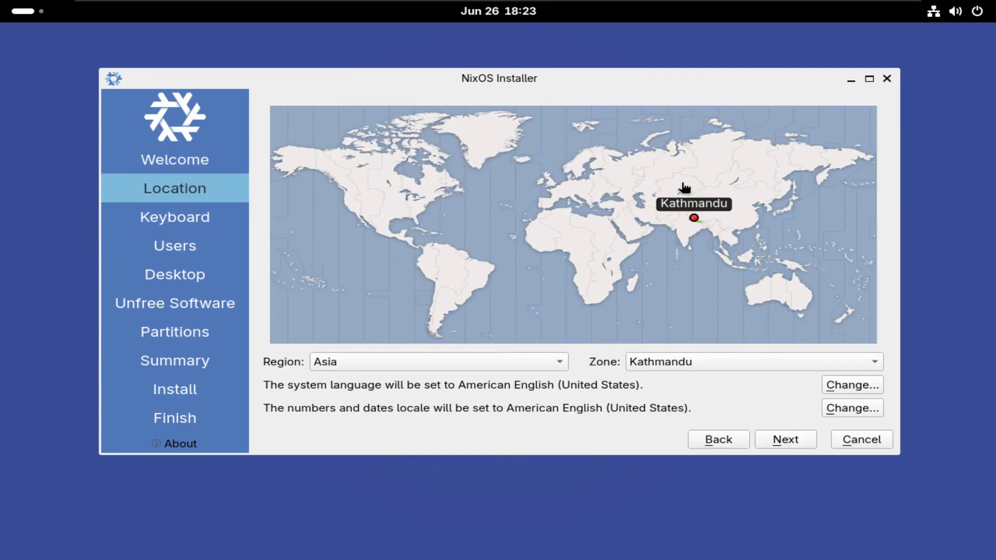
left_click(781, 203)
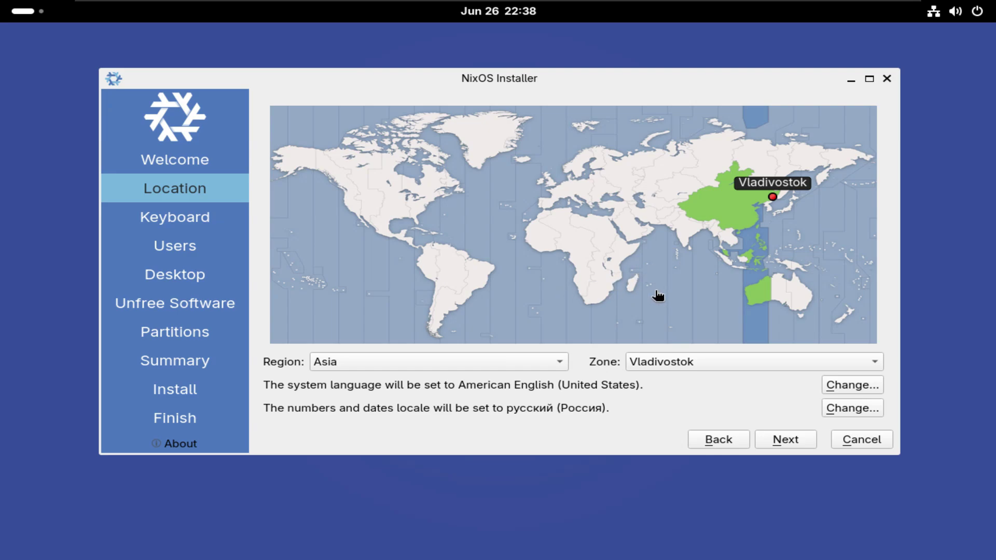
left_click(704, 178)
left_click(762, 165)
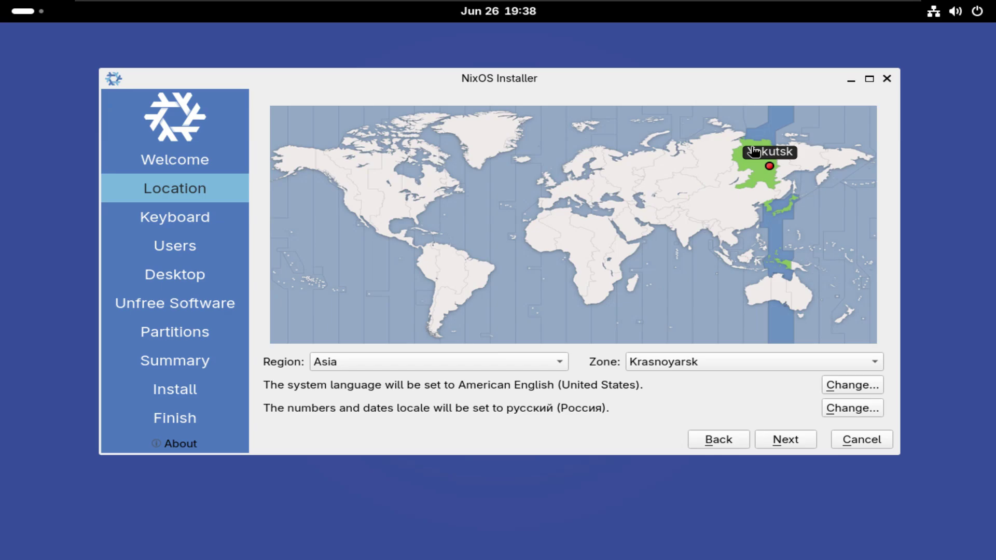
left_click(727, 197)
left_click(384, 362)
left_click(383, 418)
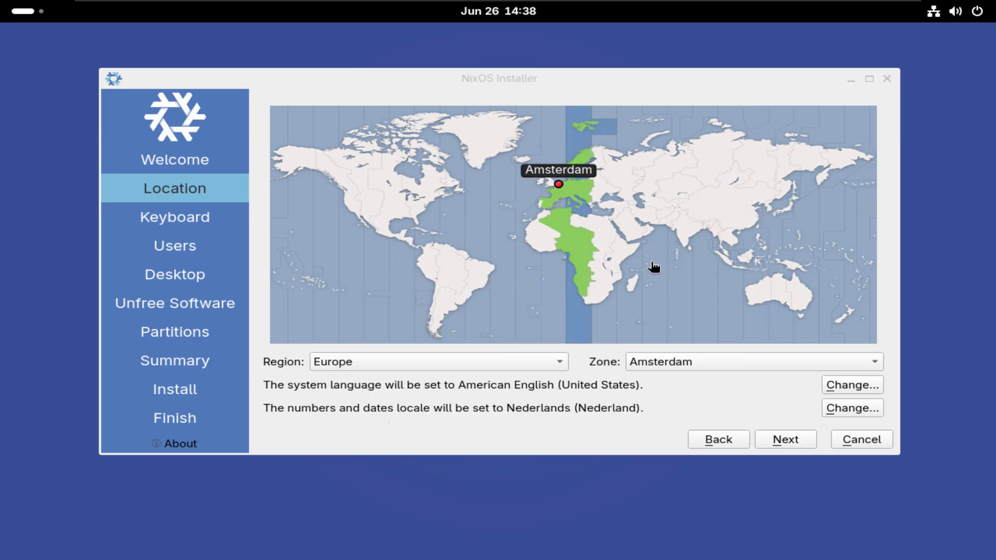
left_click(784, 440)
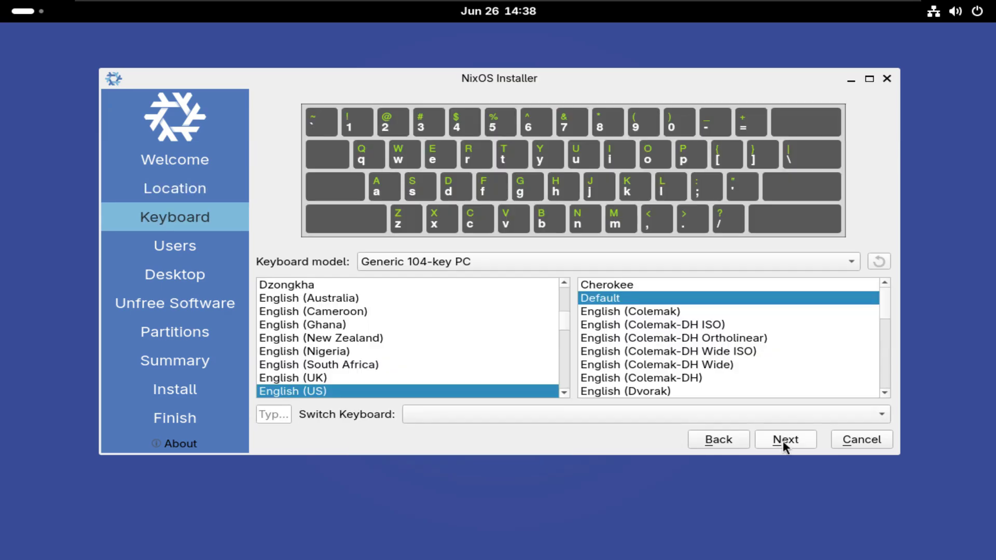
Keep the English (US) keyboard, enter the user's name, and set a six-character password.
left_click(796, 444)
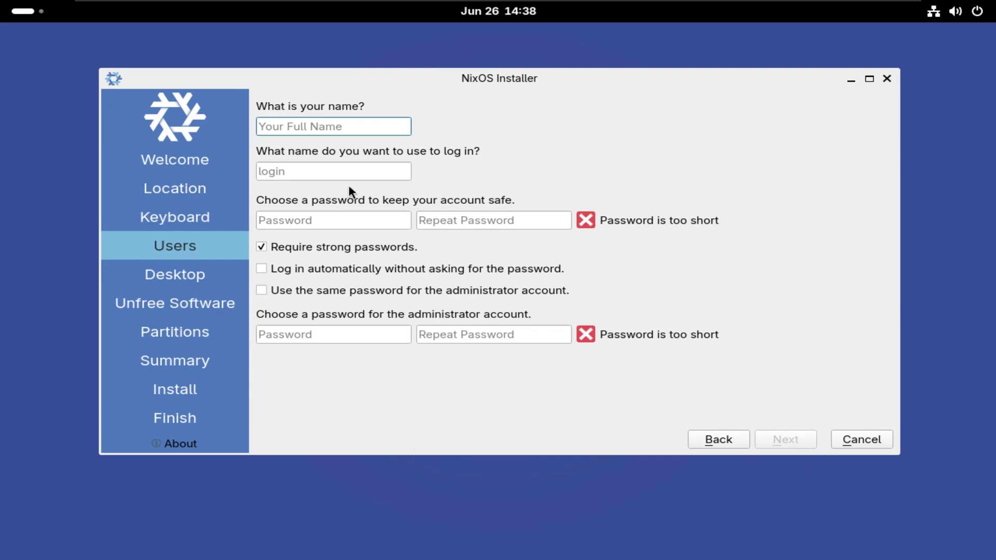
type("jason")
left_click(341, 216)
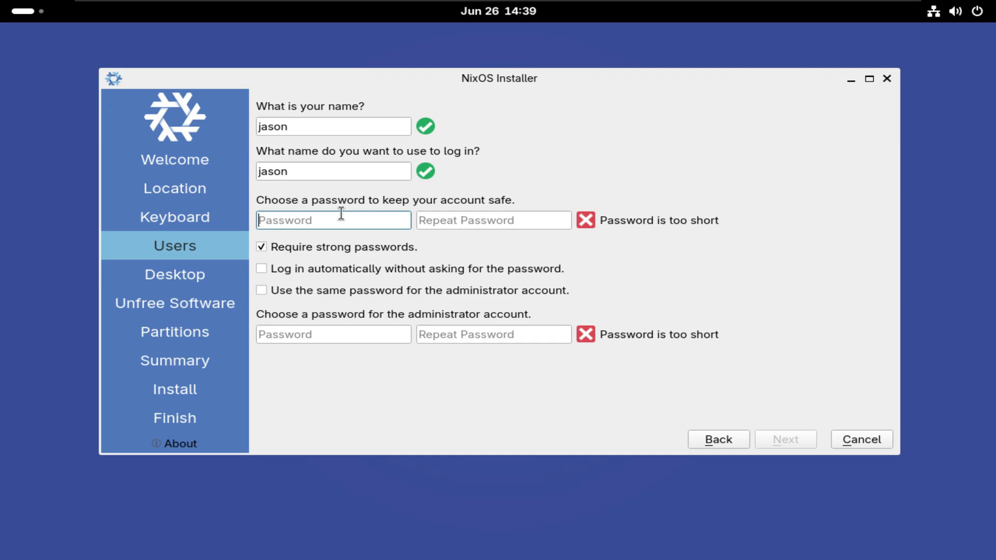
type("•••••")
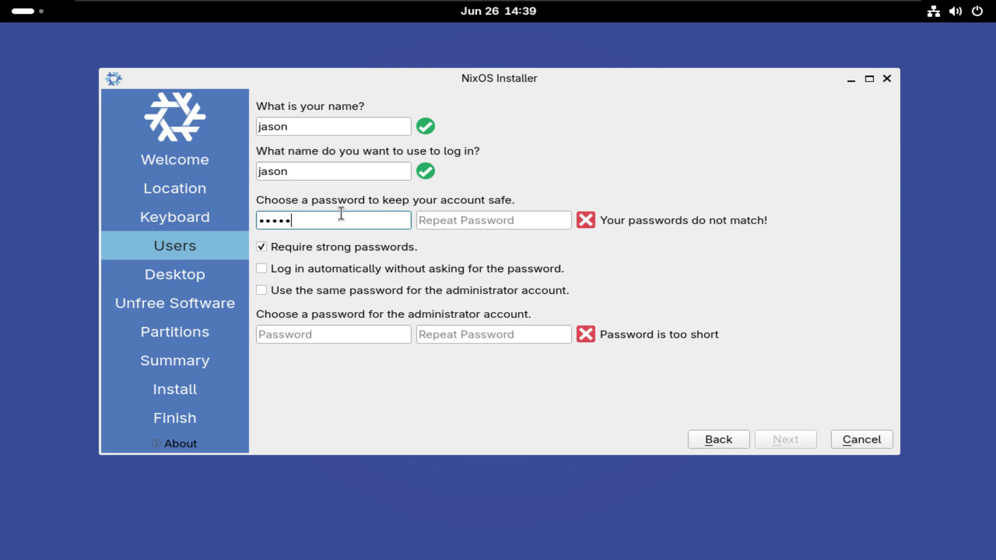
left_click(440, 218)
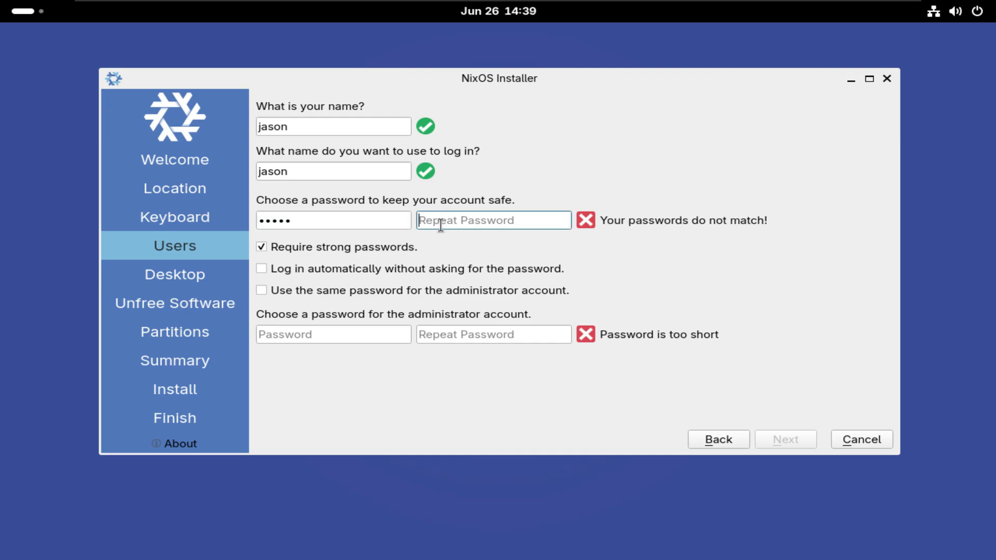
type("•••••")
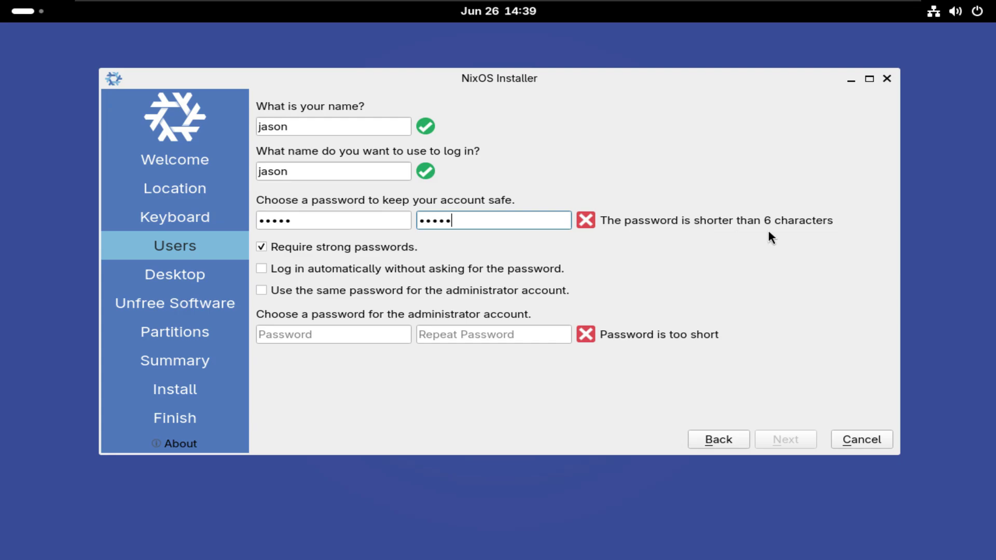
key("shift+Tab")
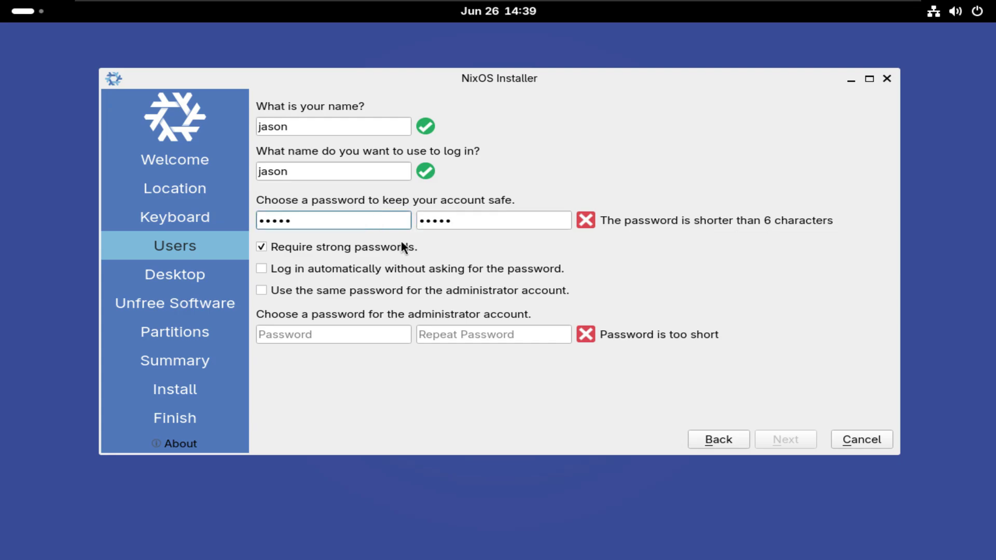
type("•")
key("Tab")
type("•")
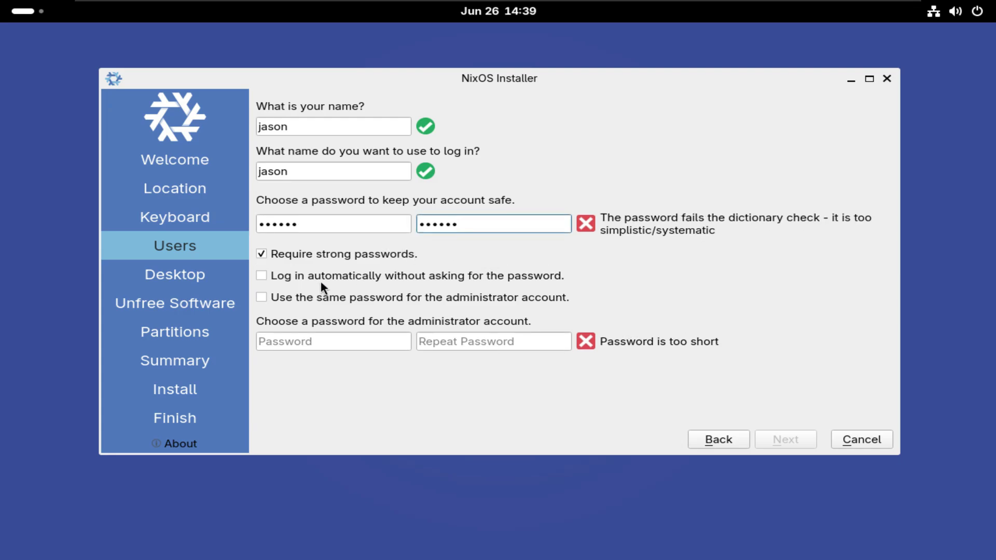
Turn off Require strong passwords and use the same password for the administrator.
left_click(321, 254)
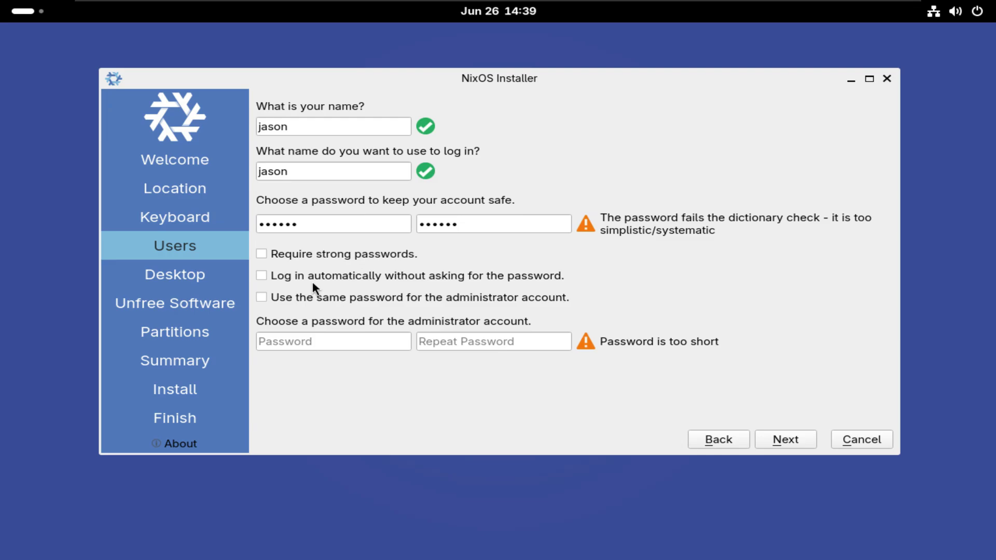
left_click(291, 299)
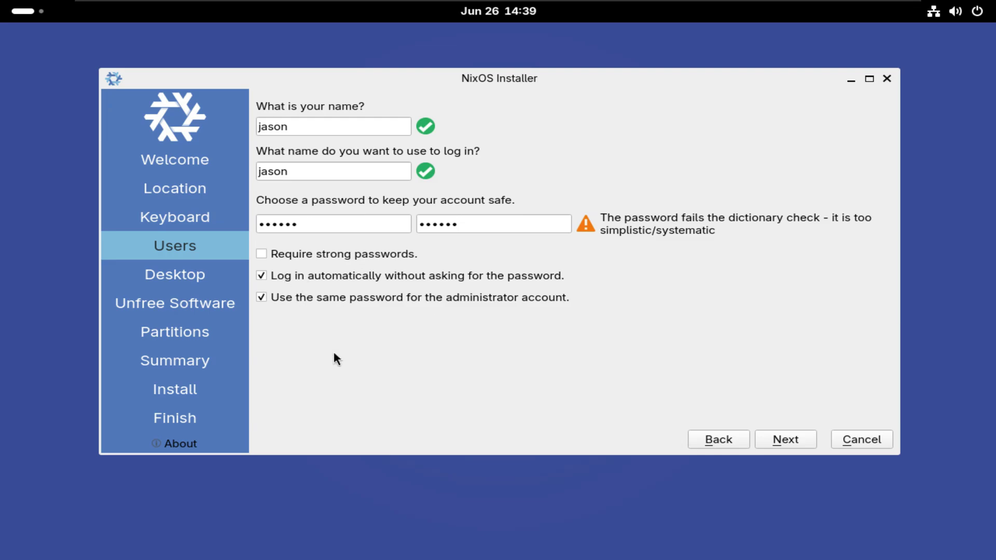
left_click(303, 274)
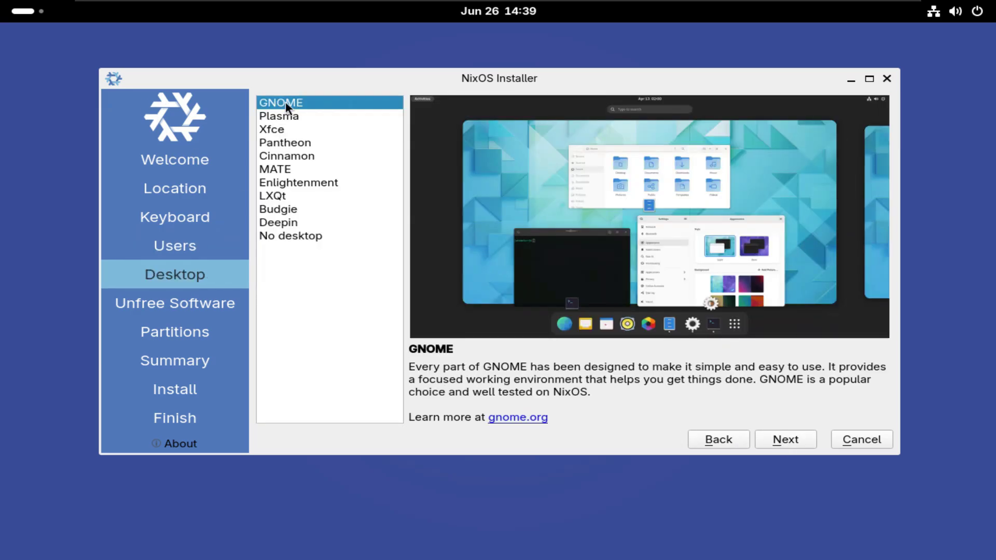
Preview each desktop option: Plasma, Xfce, Pantheon, Cinnamon, MATE, Enlightenment, LXQt, Budgie, Deepin, No desktop.
left_click(306, 113)
left_click(301, 128)
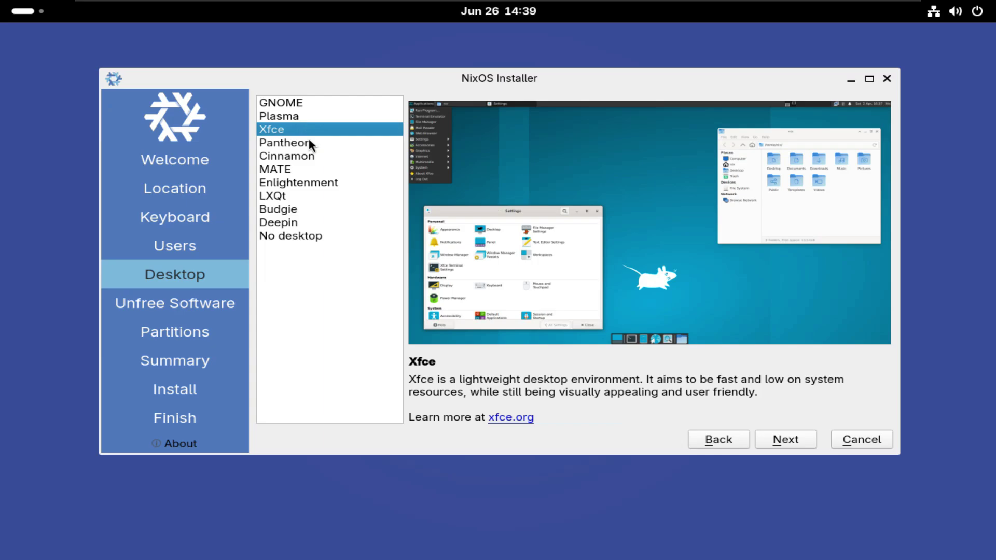
left_click(310, 144)
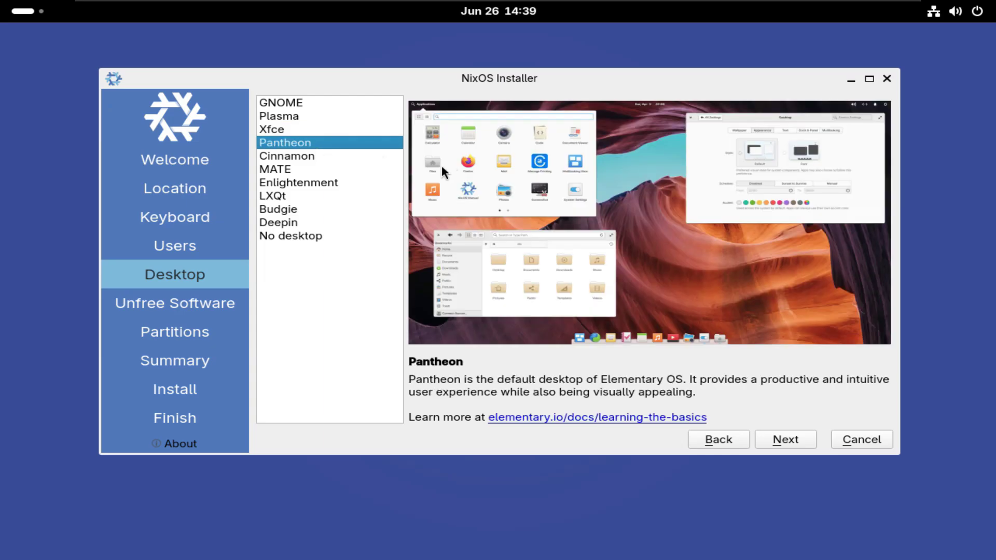
left_click(327, 158)
key("Down")
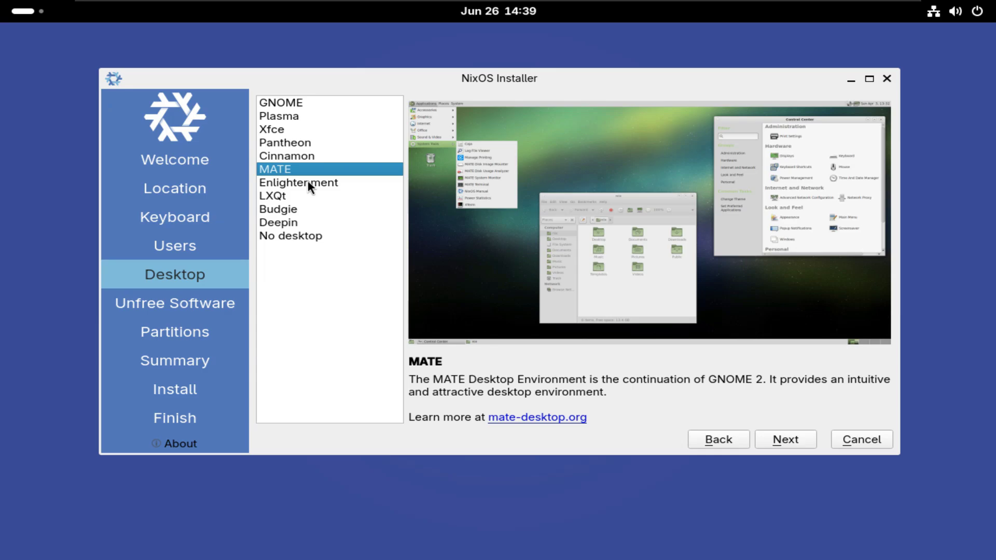
left_click(309, 181)
left_click(310, 198)
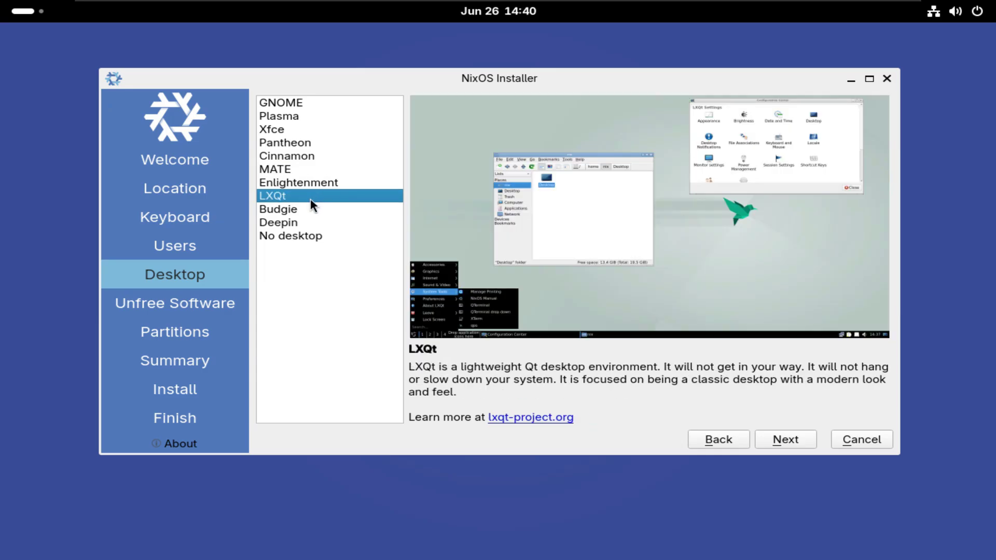
left_click(318, 208)
left_click(319, 220)
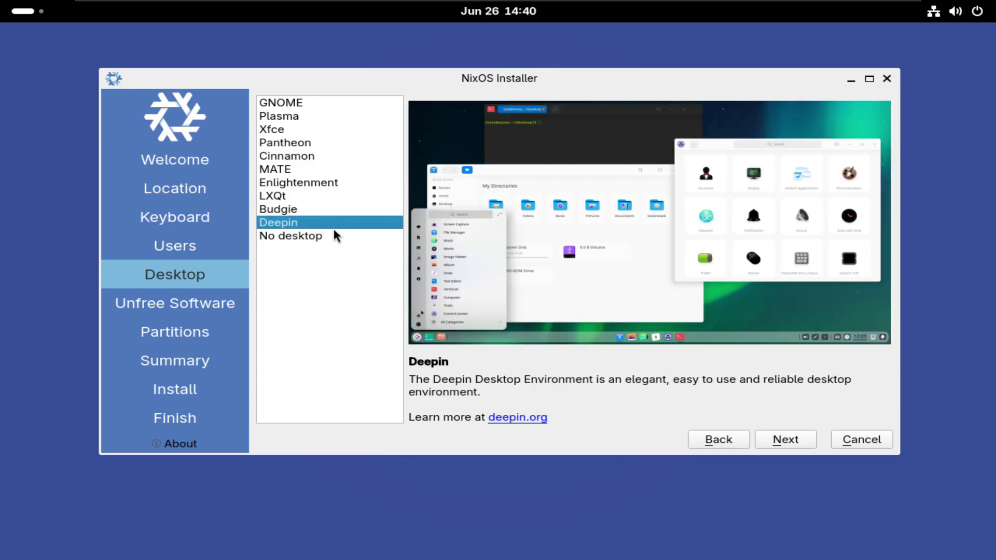
left_click(338, 234)
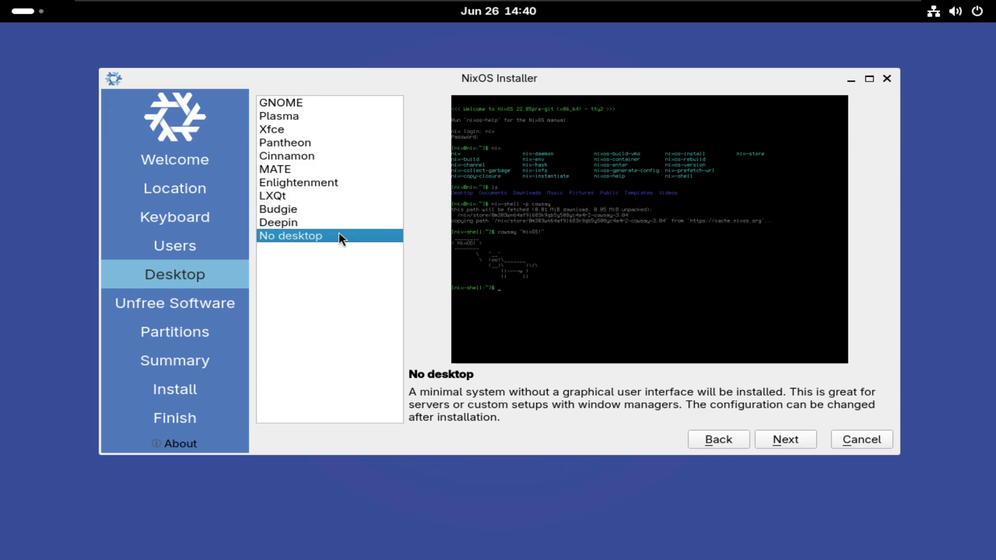
Compare Budgie against Deepin and the others again, then choose Budgie and continue.
left_click(284, 224)
left_click(304, 212)
left_click(307, 222)
left_click(307, 212)
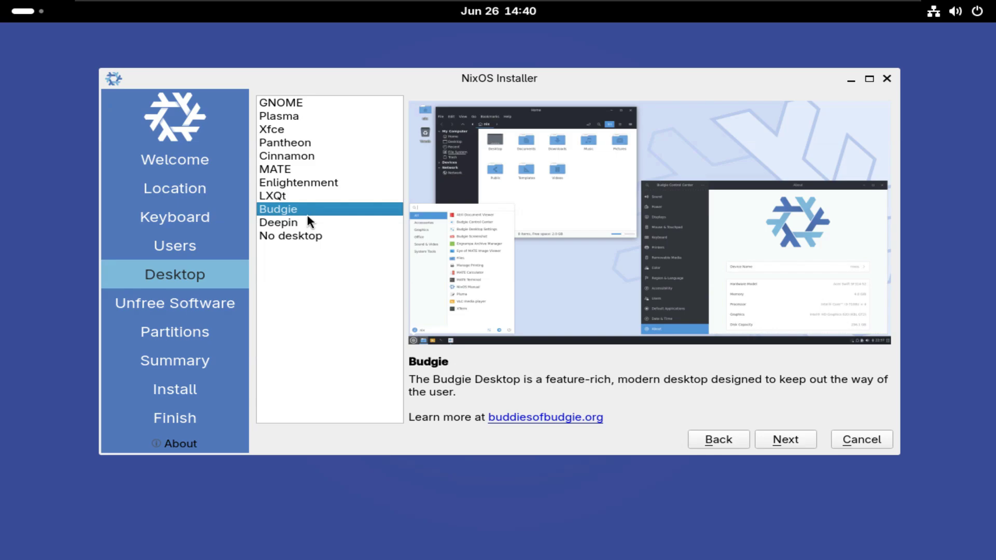
left_click(312, 225)
left_click(307, 210)
left_click(306, 196)
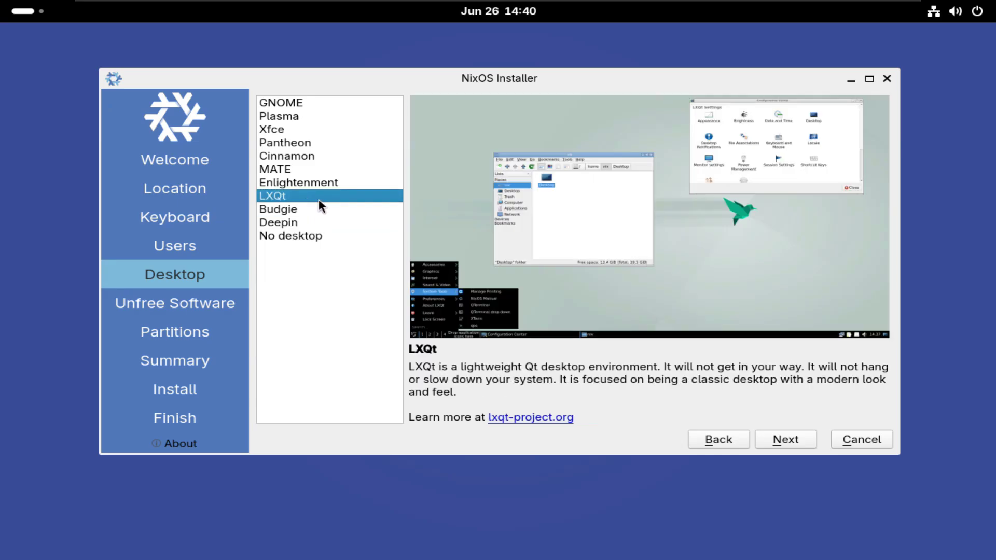
left_click(316, 128)
left_click(314, 117)
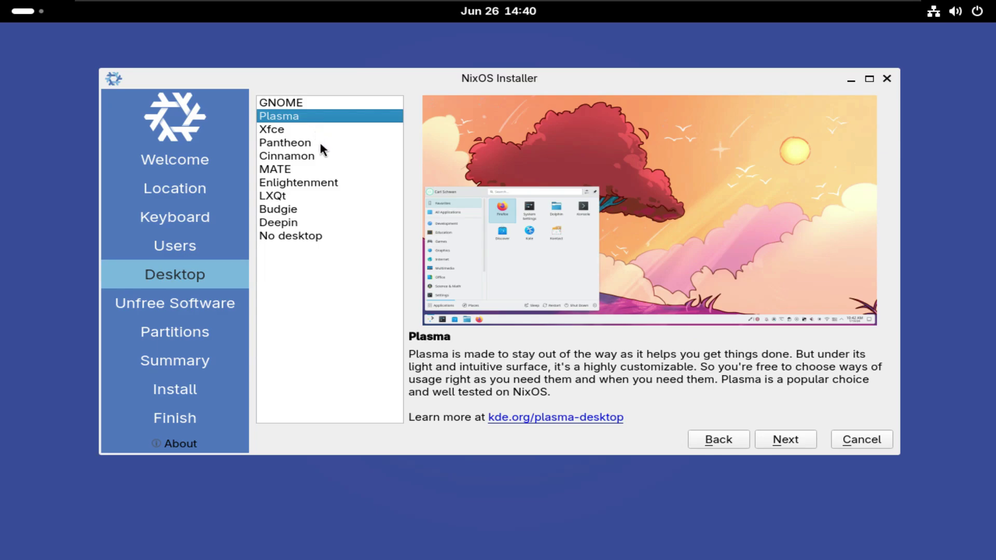
left_click(320, 143)
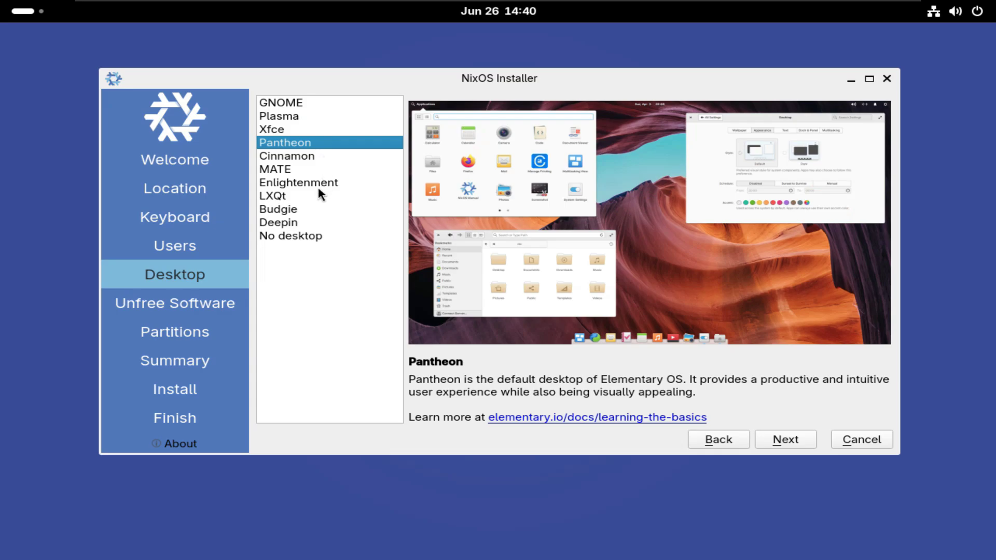
left_click(332, 210)
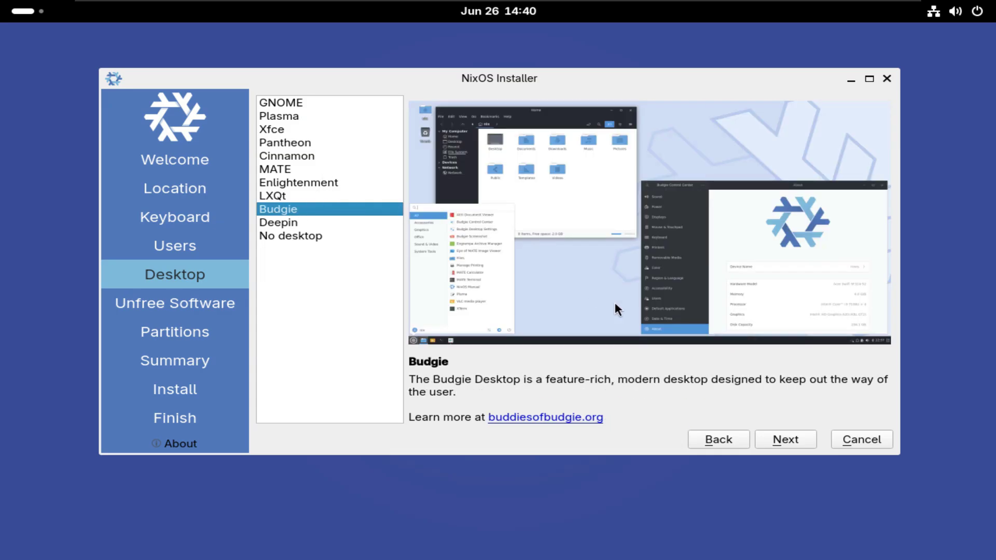
left_click(794, 442)
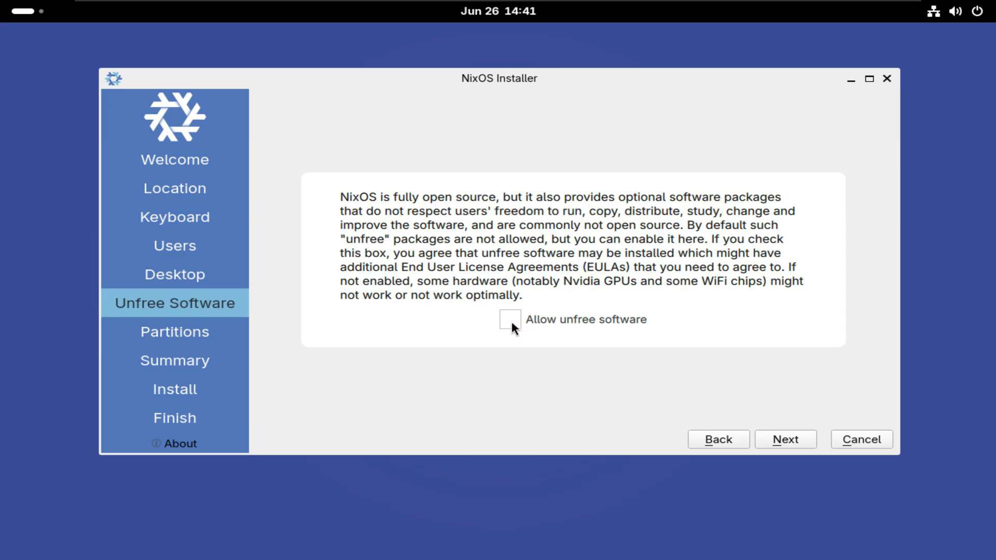
Leave unfree software disallowed, choose Erase disk for the 30 GiB drive, and reach the Summary.
left_click(794, 442)
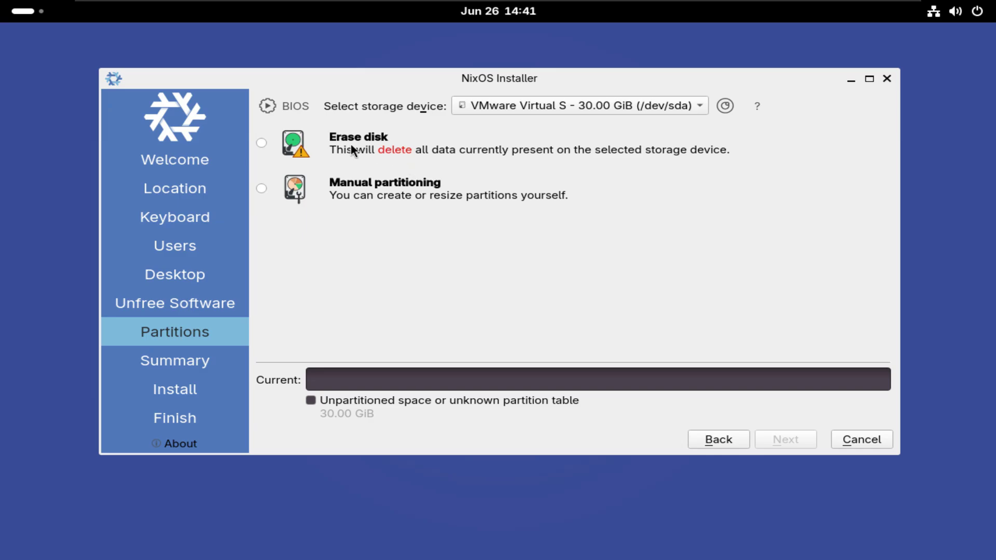
left_click(275, 142)
left_click(811, 440)
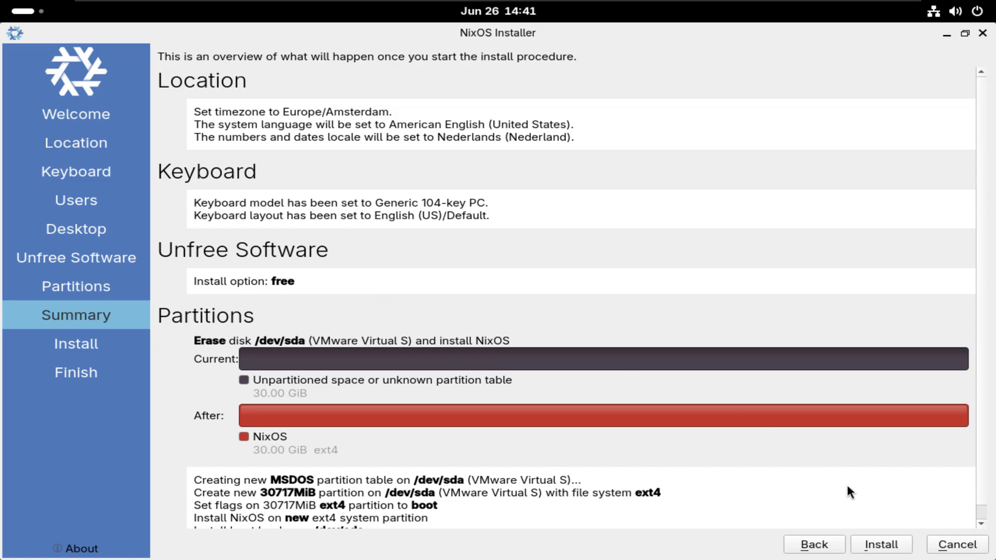
Start installing NixOS onto the virtual disk from the Summary page and wait for All done.
left_click(880, 545)
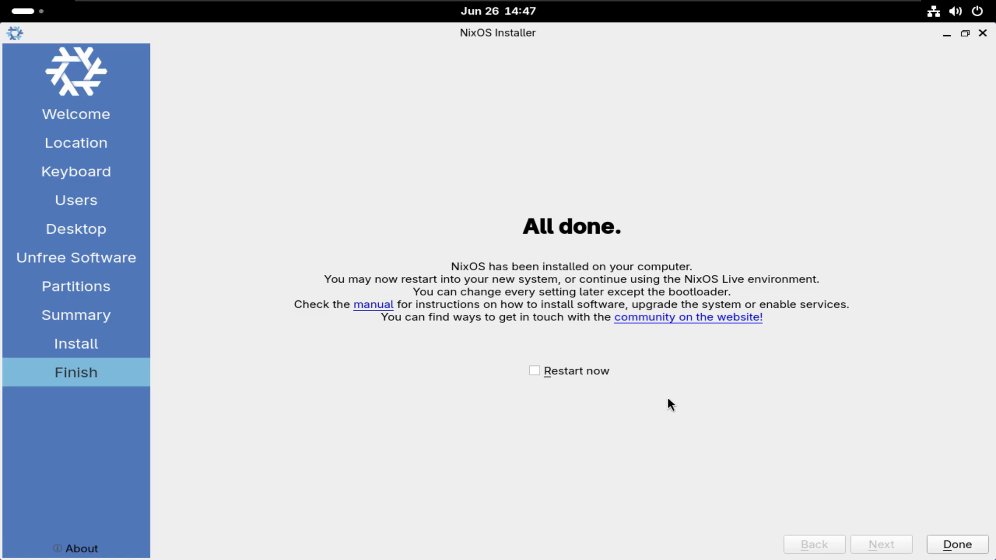
Tick 'Restart now' and finish the installer to reboot into the installed NixOS.
left_click(536, 369)
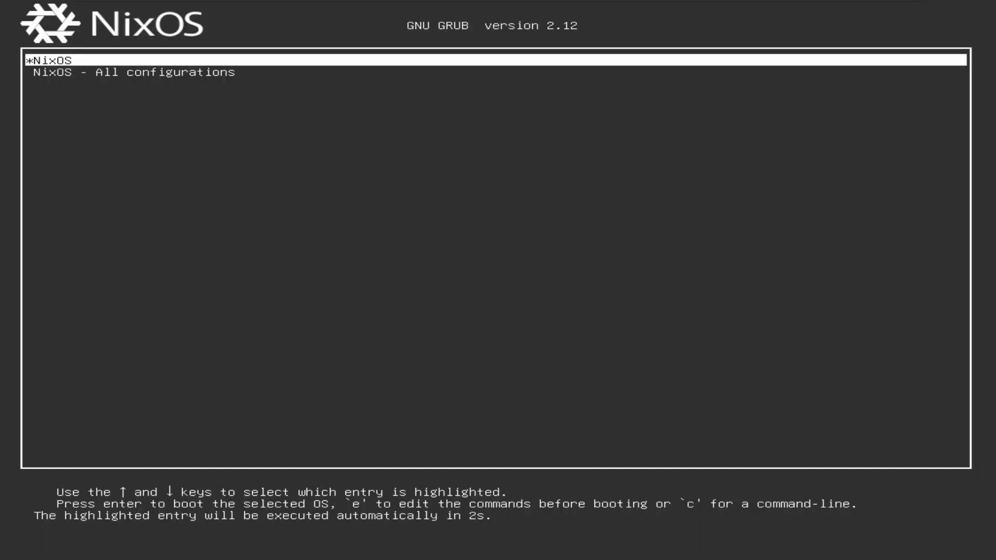
Boot the default NixOS GRUB entry and sign in with the user's password.
key("Return")
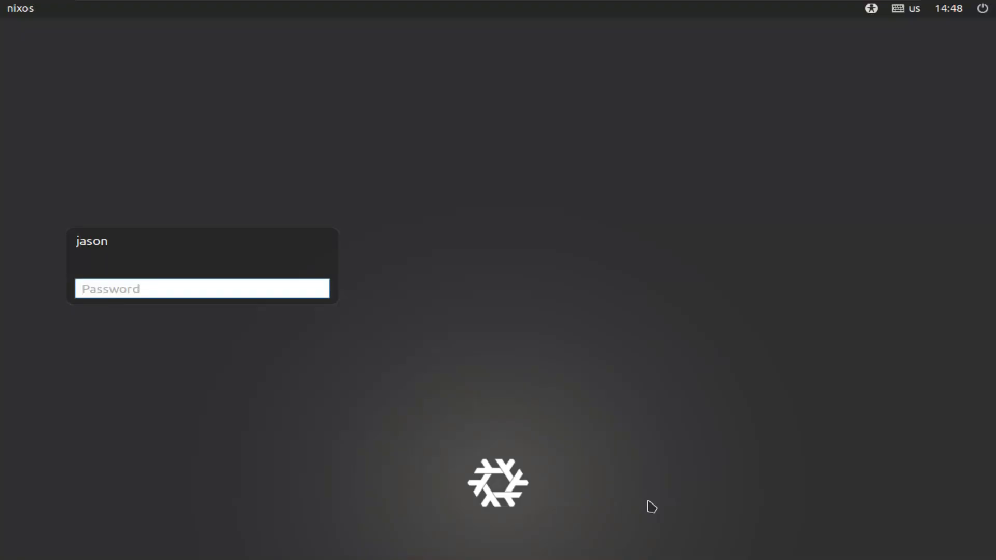
type("••••••")
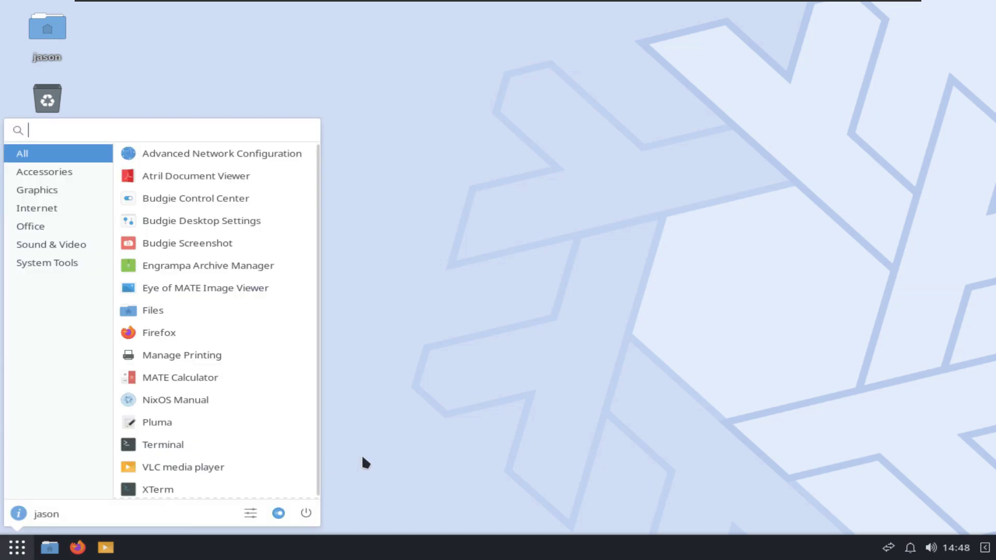
Launch Terminal from the app menu search and enter 'mix-shell -p fastfetch' at the prompt.
left_click(362, 458)
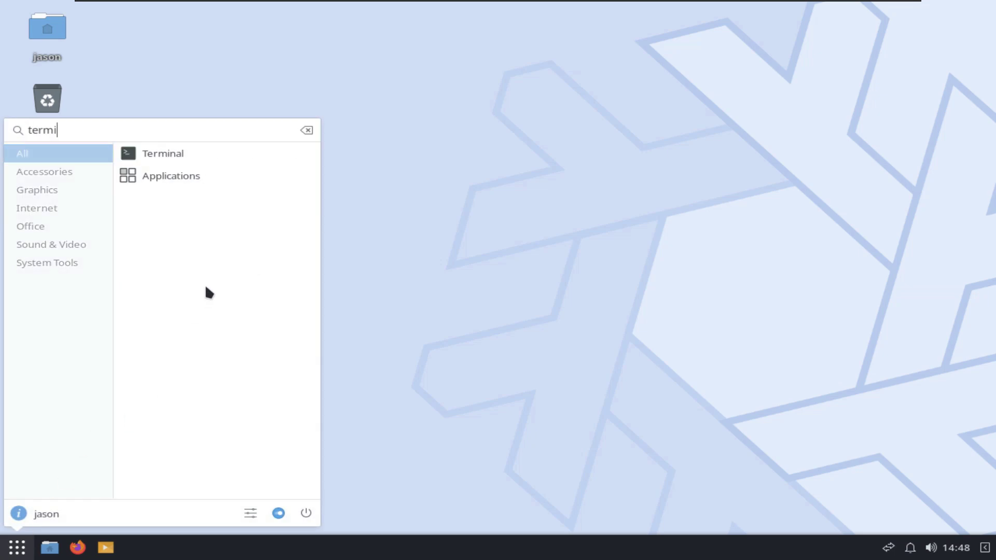
key("Return")
type("mix-shell")
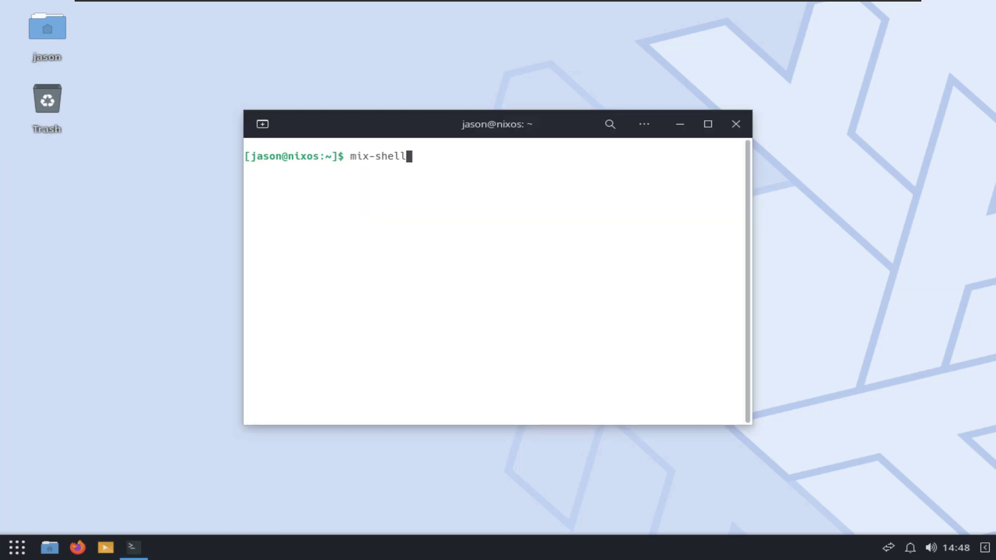
type(" -p fastfetch")
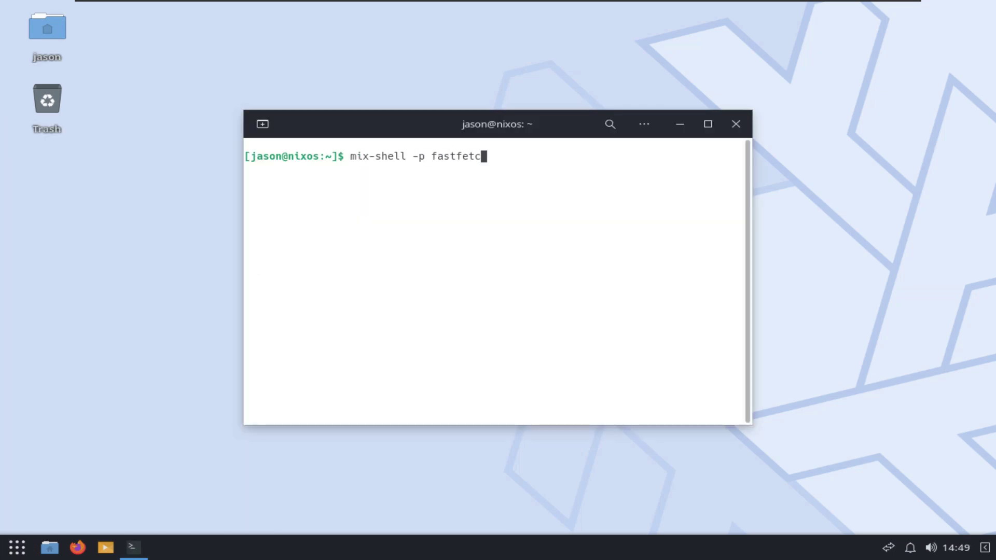
Run 'mix-shell -p fastfetch', which fails with 'command not found'.
key("Return")
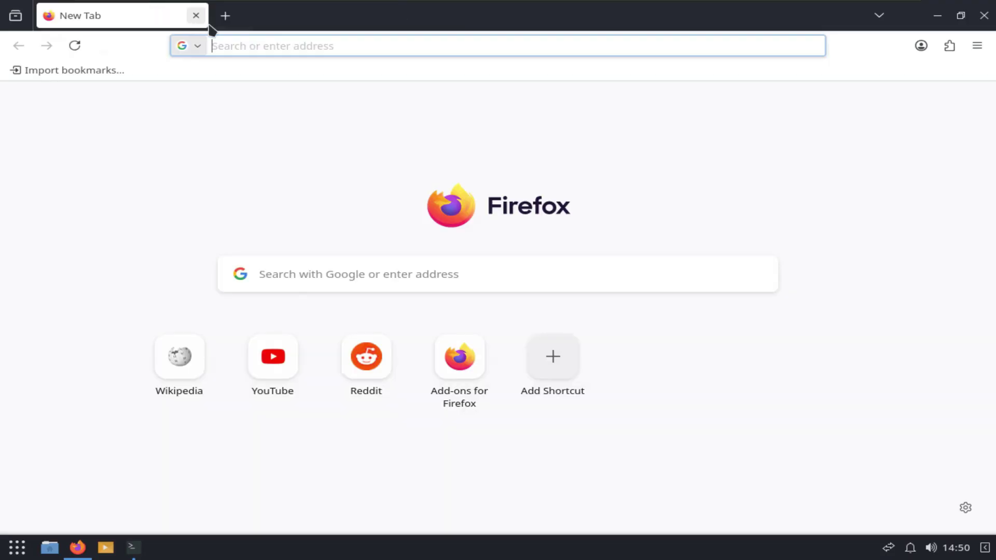
Search Google for 'how to install fastfetch in mix os'.
type("how to install fa")
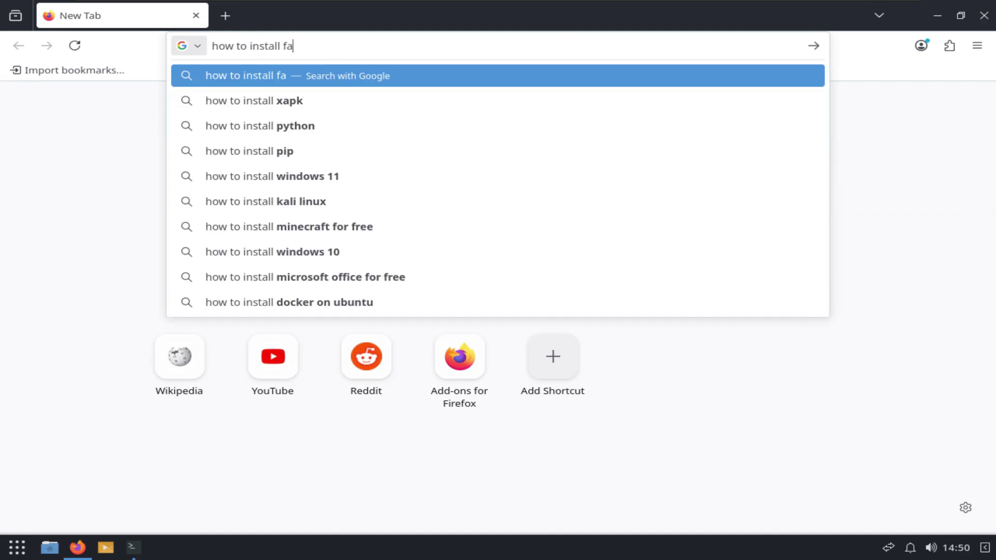
type("stfetch in mix os")
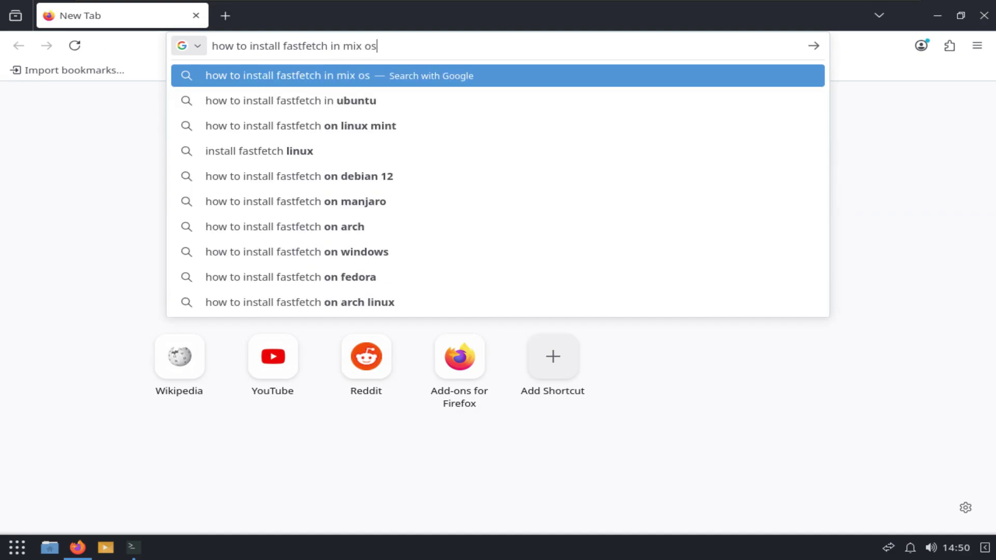
key("Return")
scroll(249, 277, "down", 5)
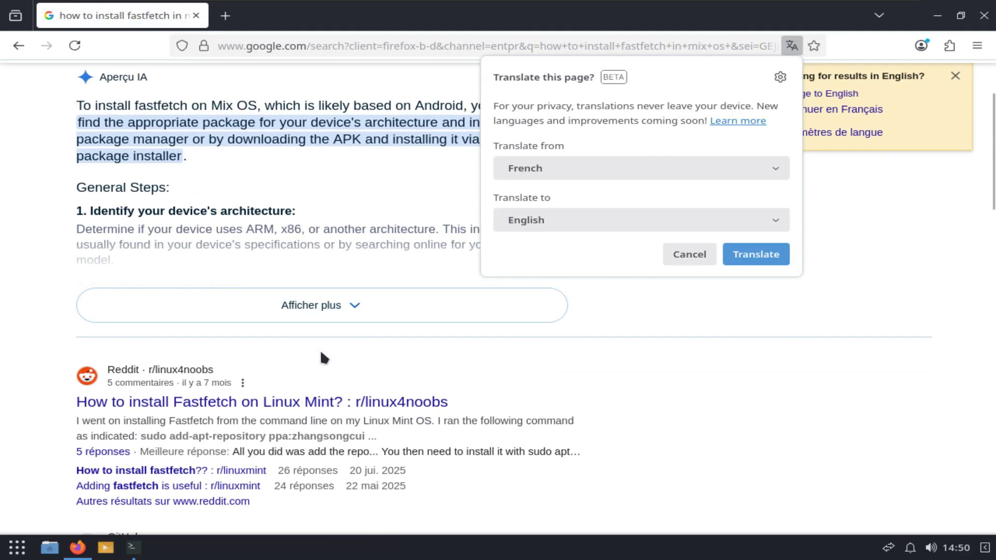
Open the Reddit answer, go back to the results, then switch to the terminal.
left_click(98, 281)
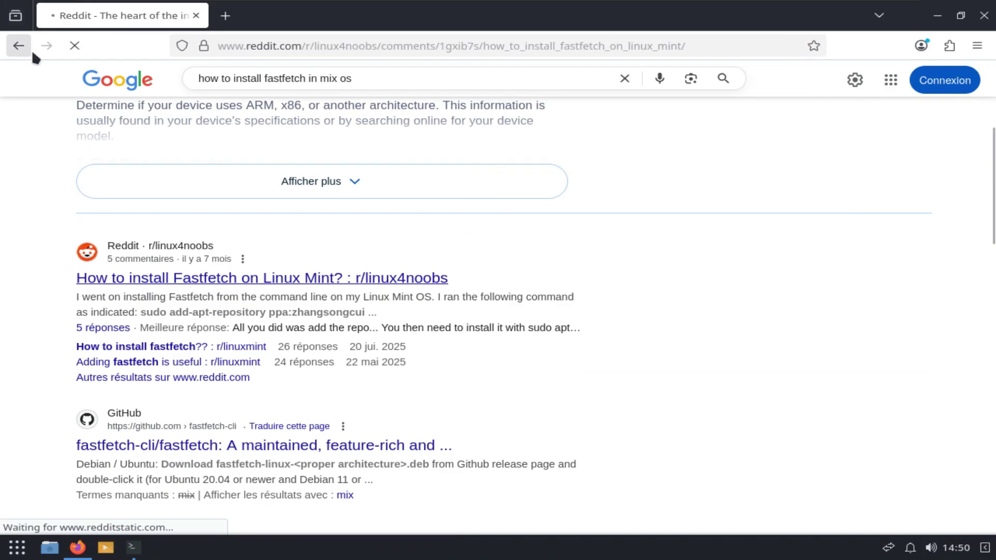
key("alt+Left")
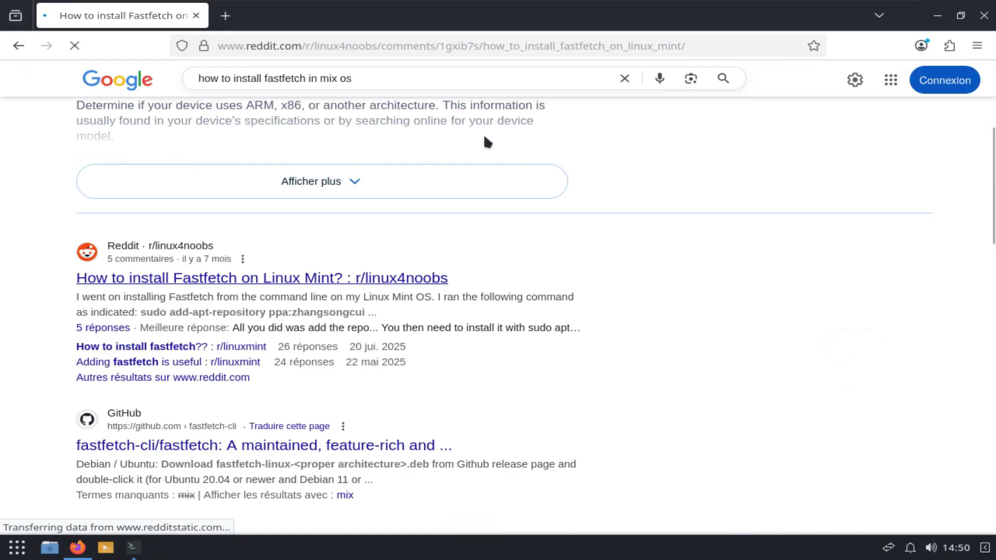
scroll(377, 241, "down", 5)
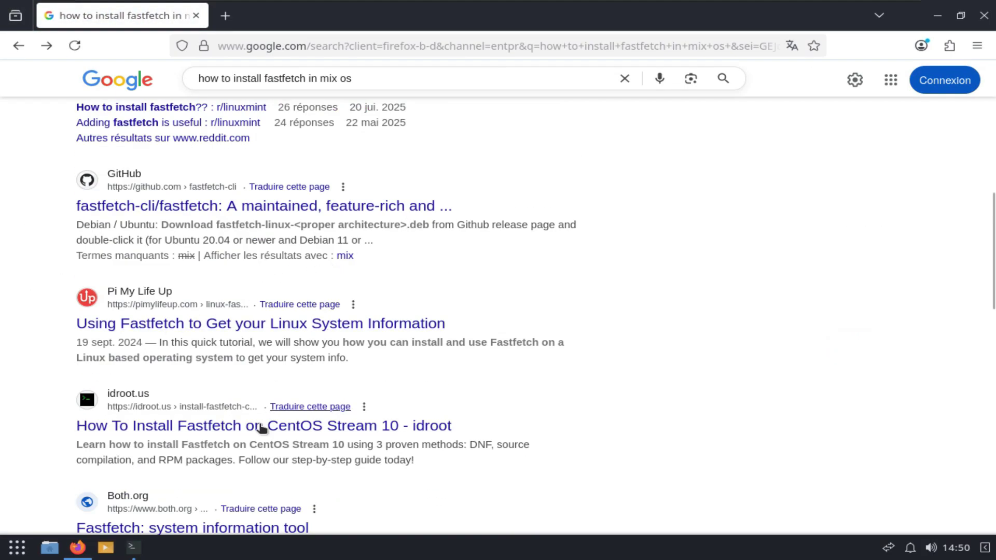
key("super+Down")
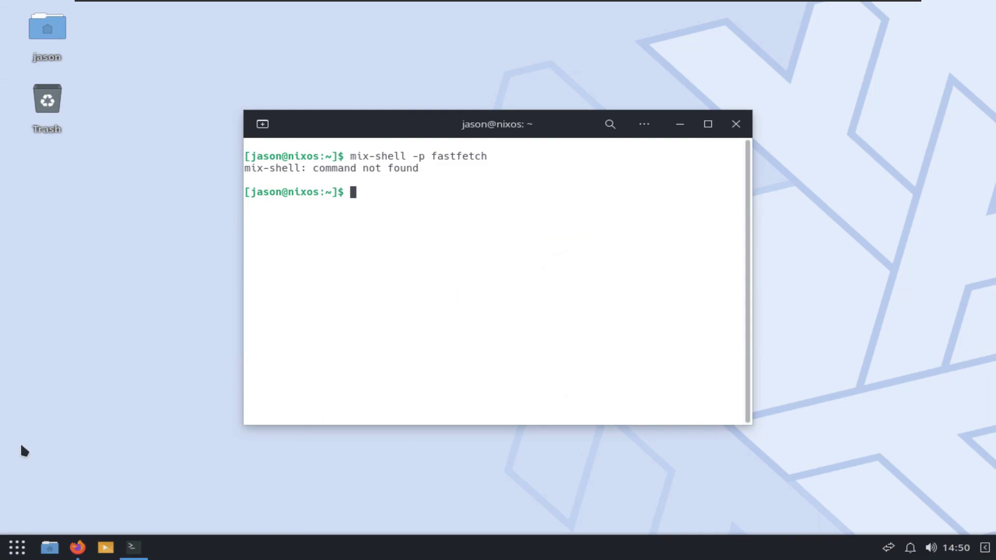
Start a nix-shell with fastfetch using 'nix-shell -p fastfetch'.
left_click(17, 547)
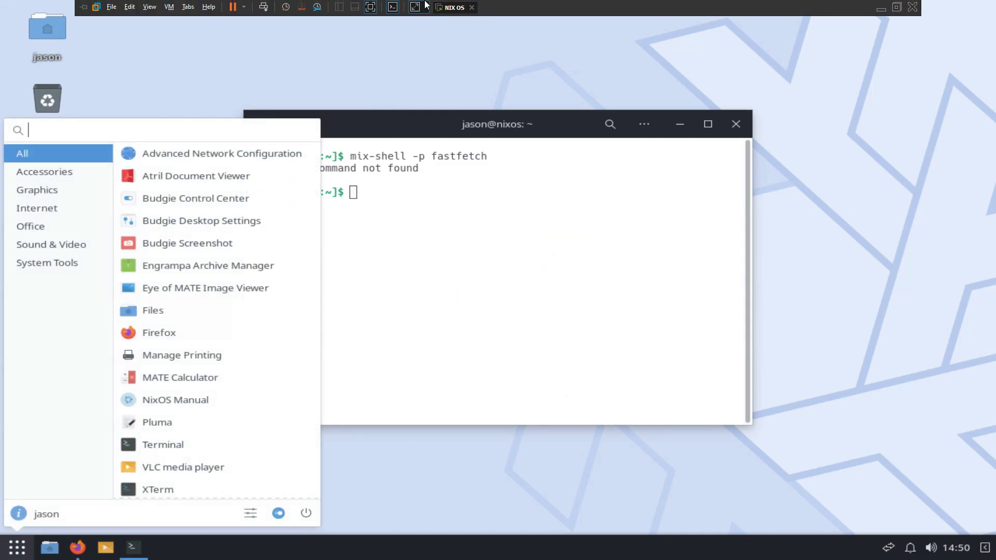
left_click(429, 183)
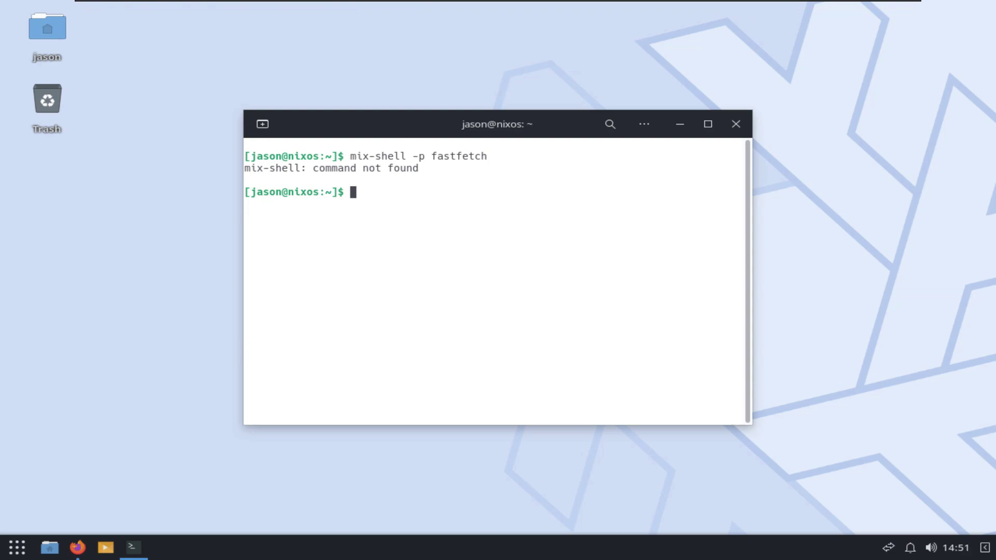
type("nix-shell -p")
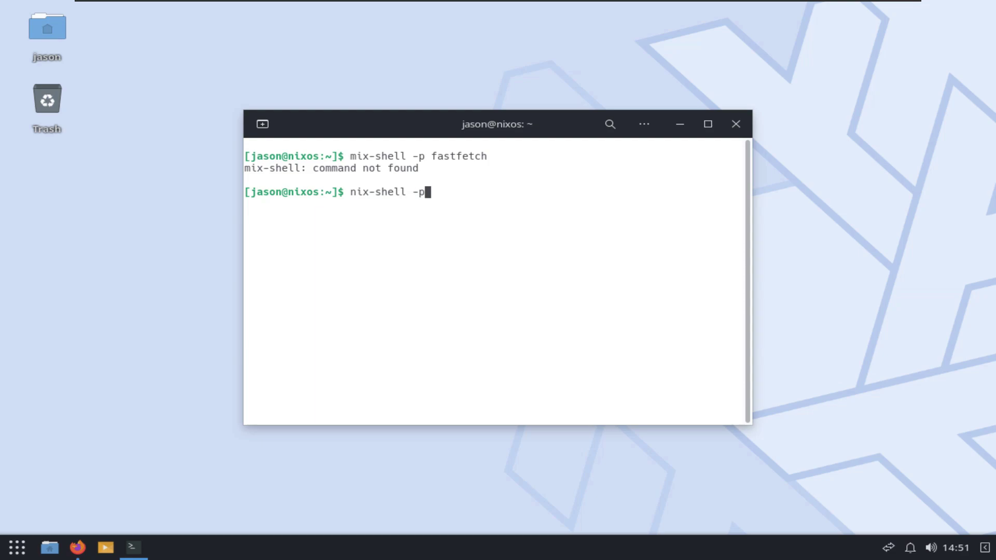
type(" fastfetch")
key("Return")
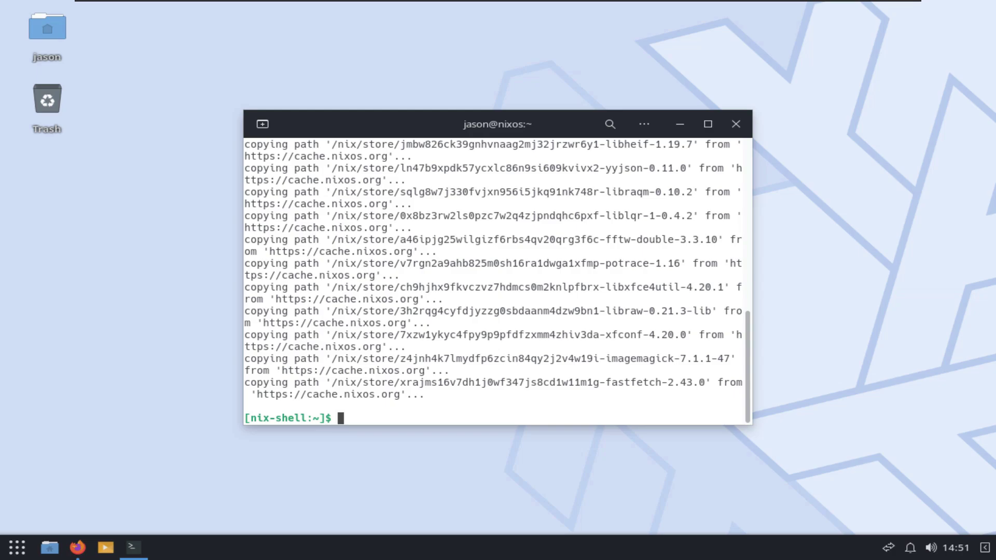
Run fastfetch and enlarge the terminal window rightward and upward to show the full output.
type("fastfetchj")
key("Return")
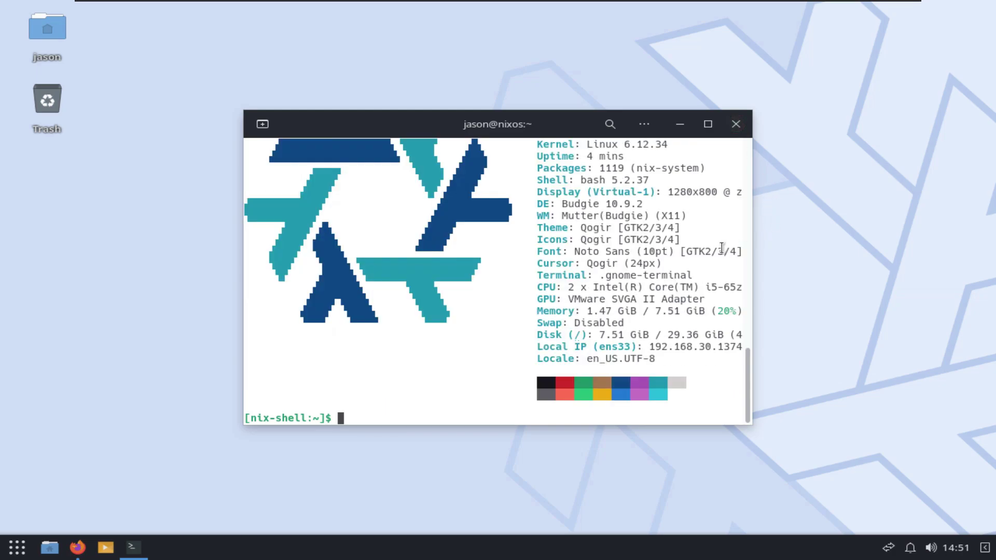
left_click_drag(750, 282, 864, 272)
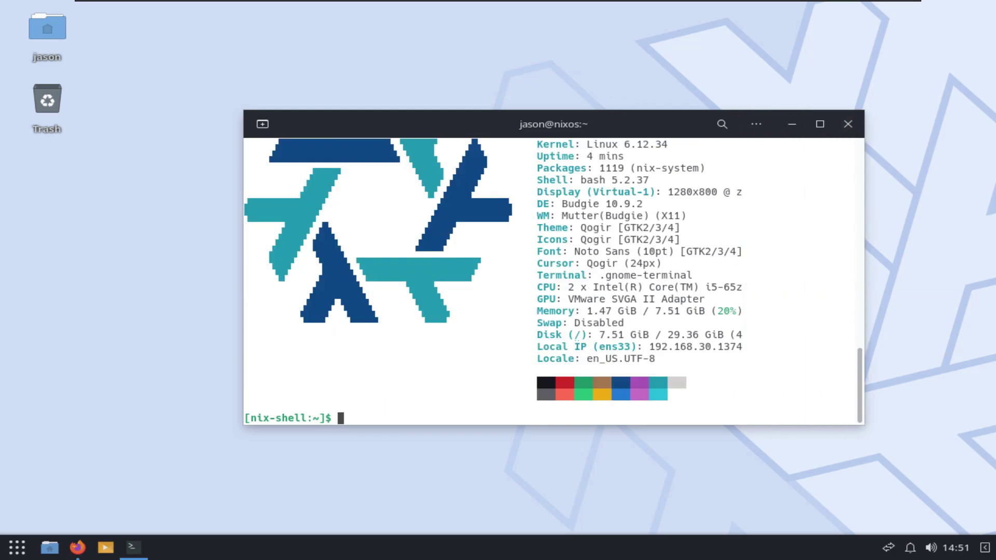
left_click_drag(615, 110, 737, 30)
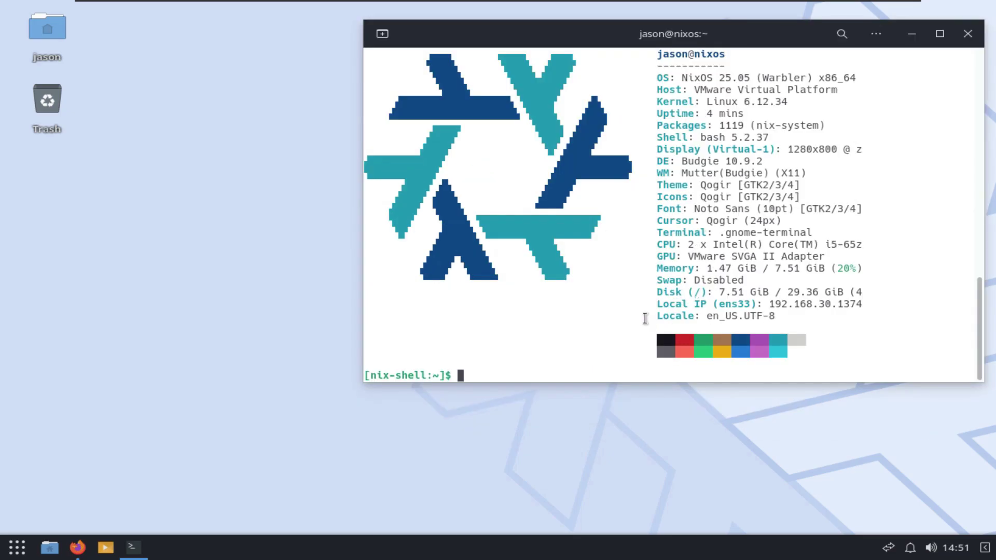